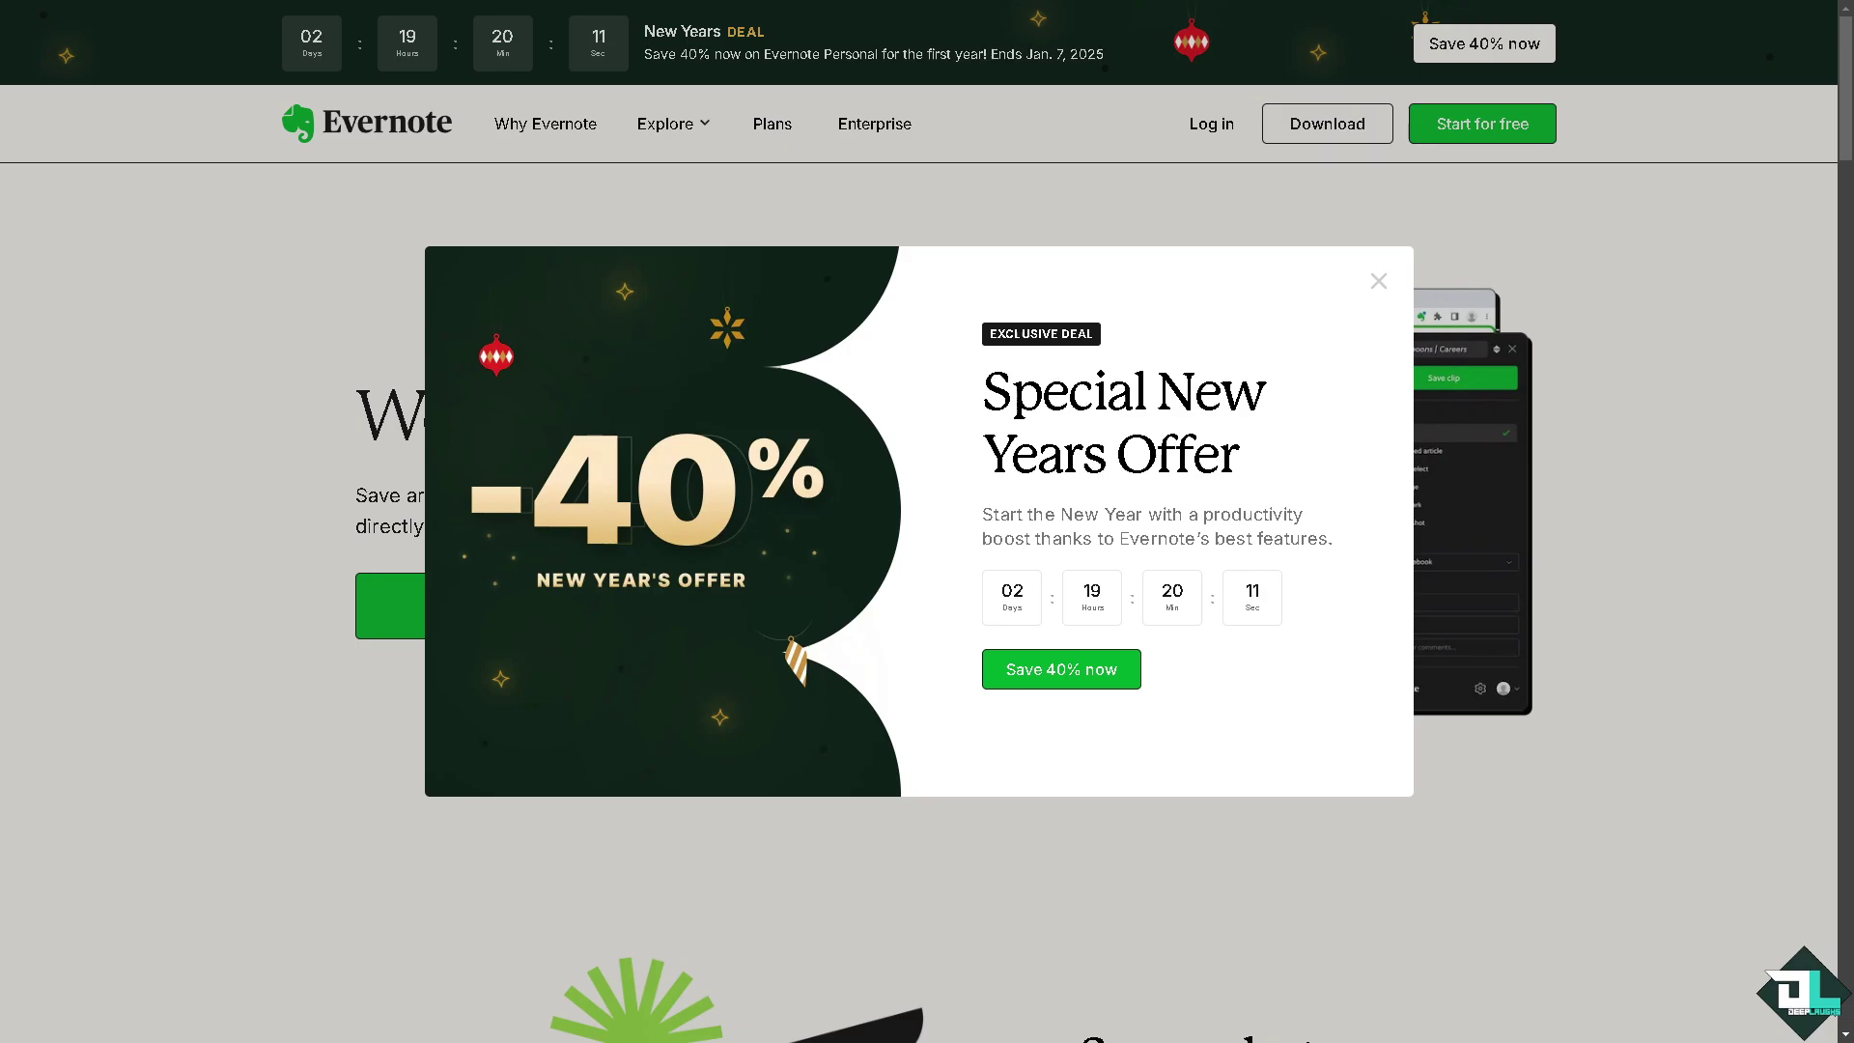
# Step: Dismiss the New Year offer pop-up and go to the Sign up page for a new account
pyautogui.click(1378, 280)
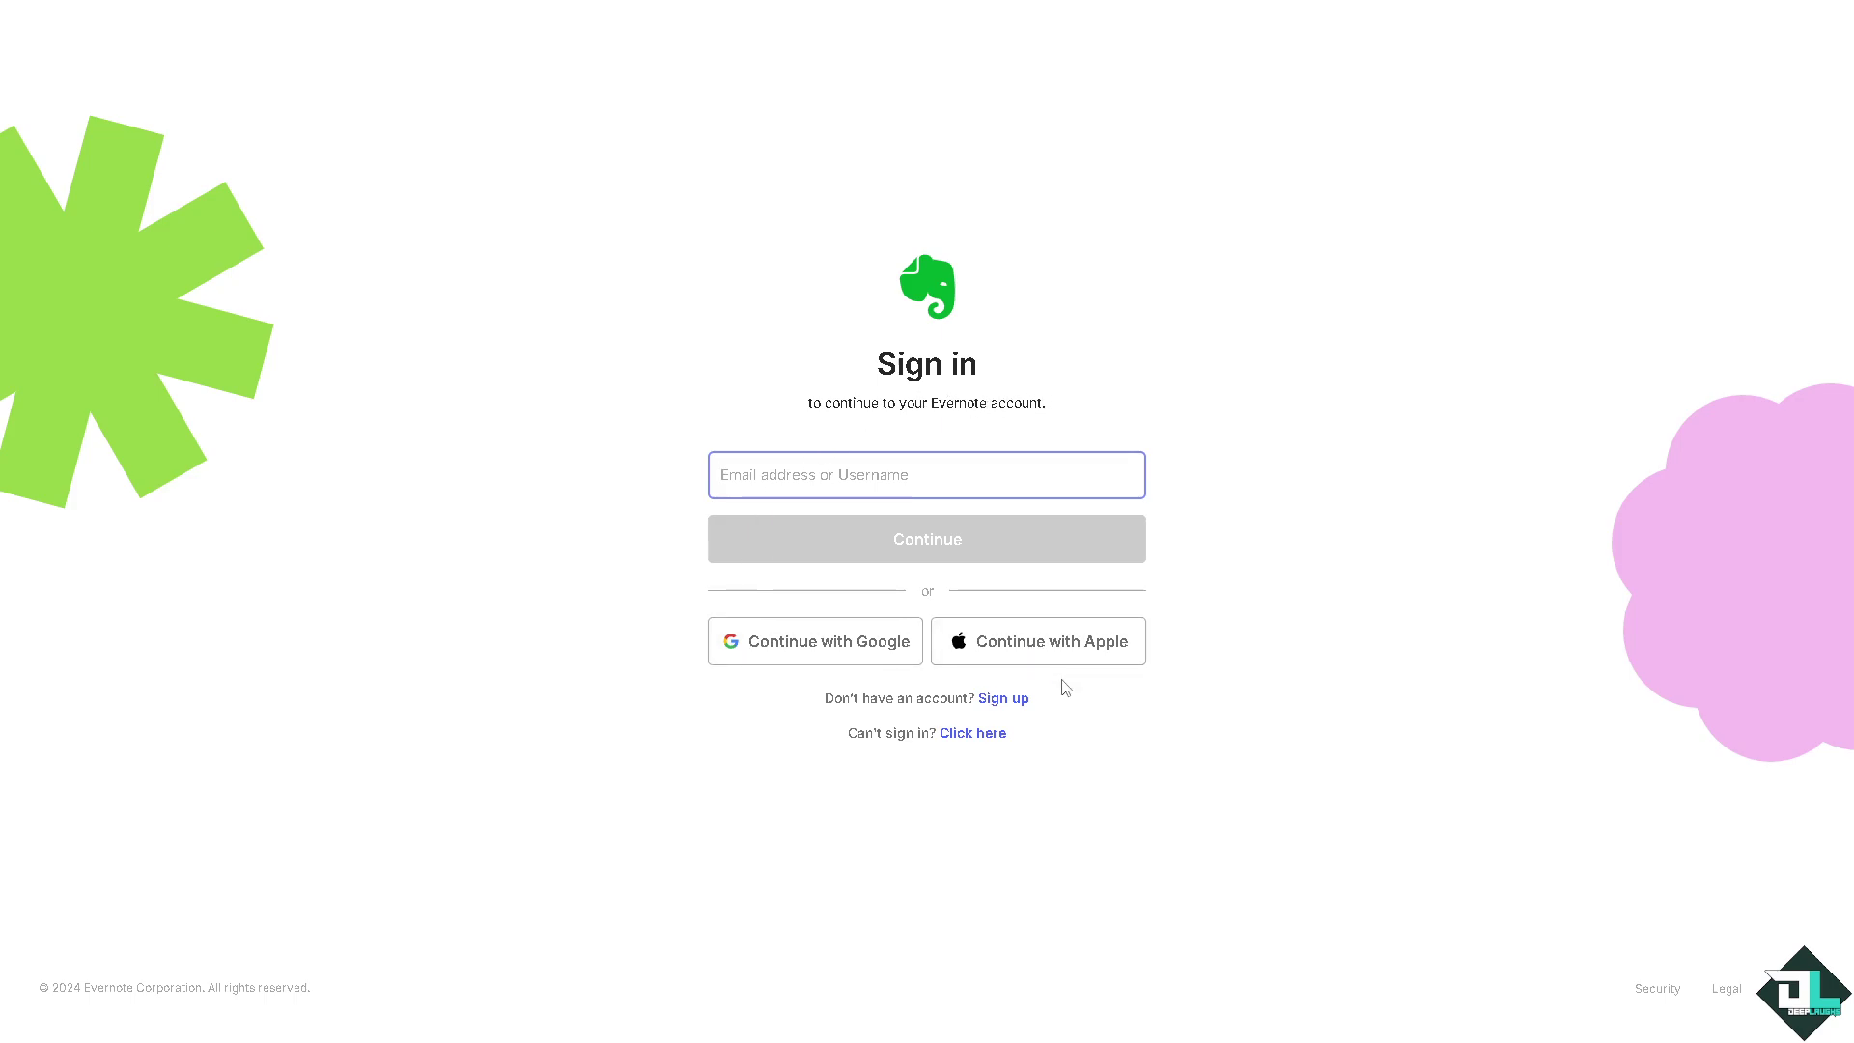
pyautogui.click(1007, 699)
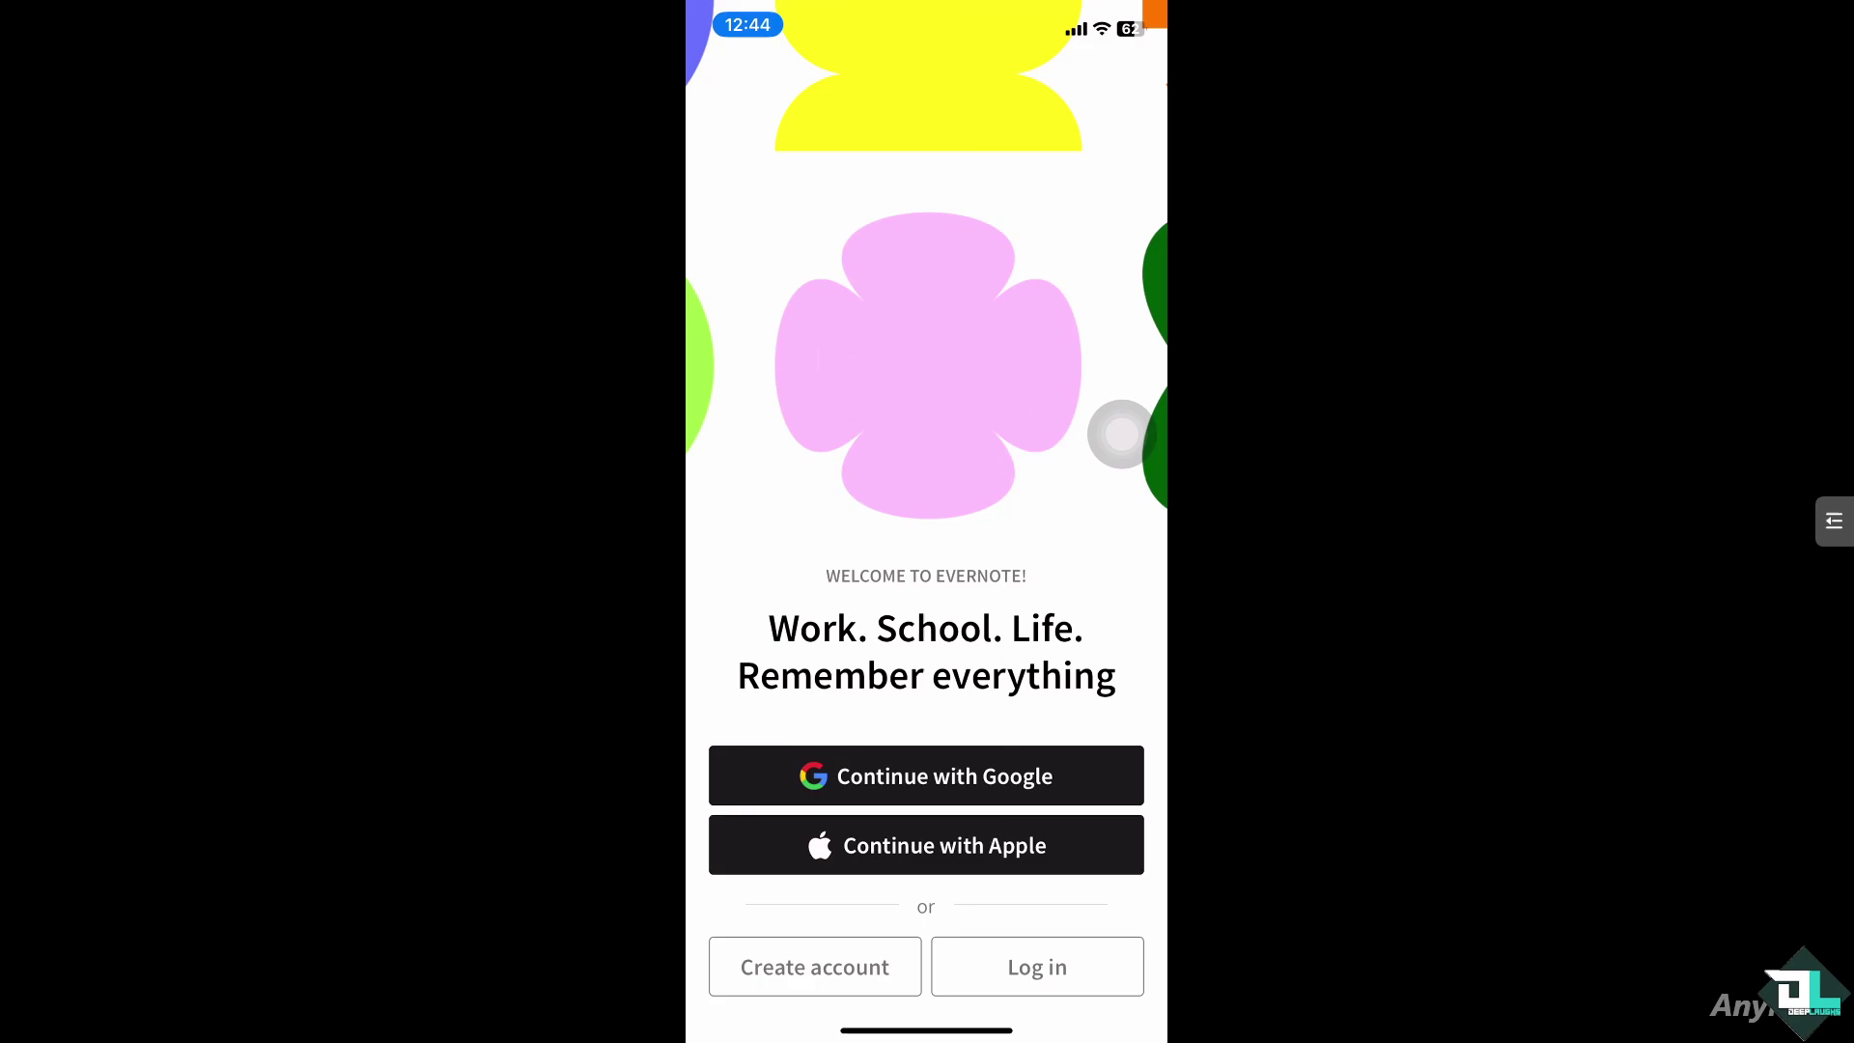
# Step: Choose Log in on the iPhone app's welcome screen to sign into an existing account
pyautogui.click(1037, 966)
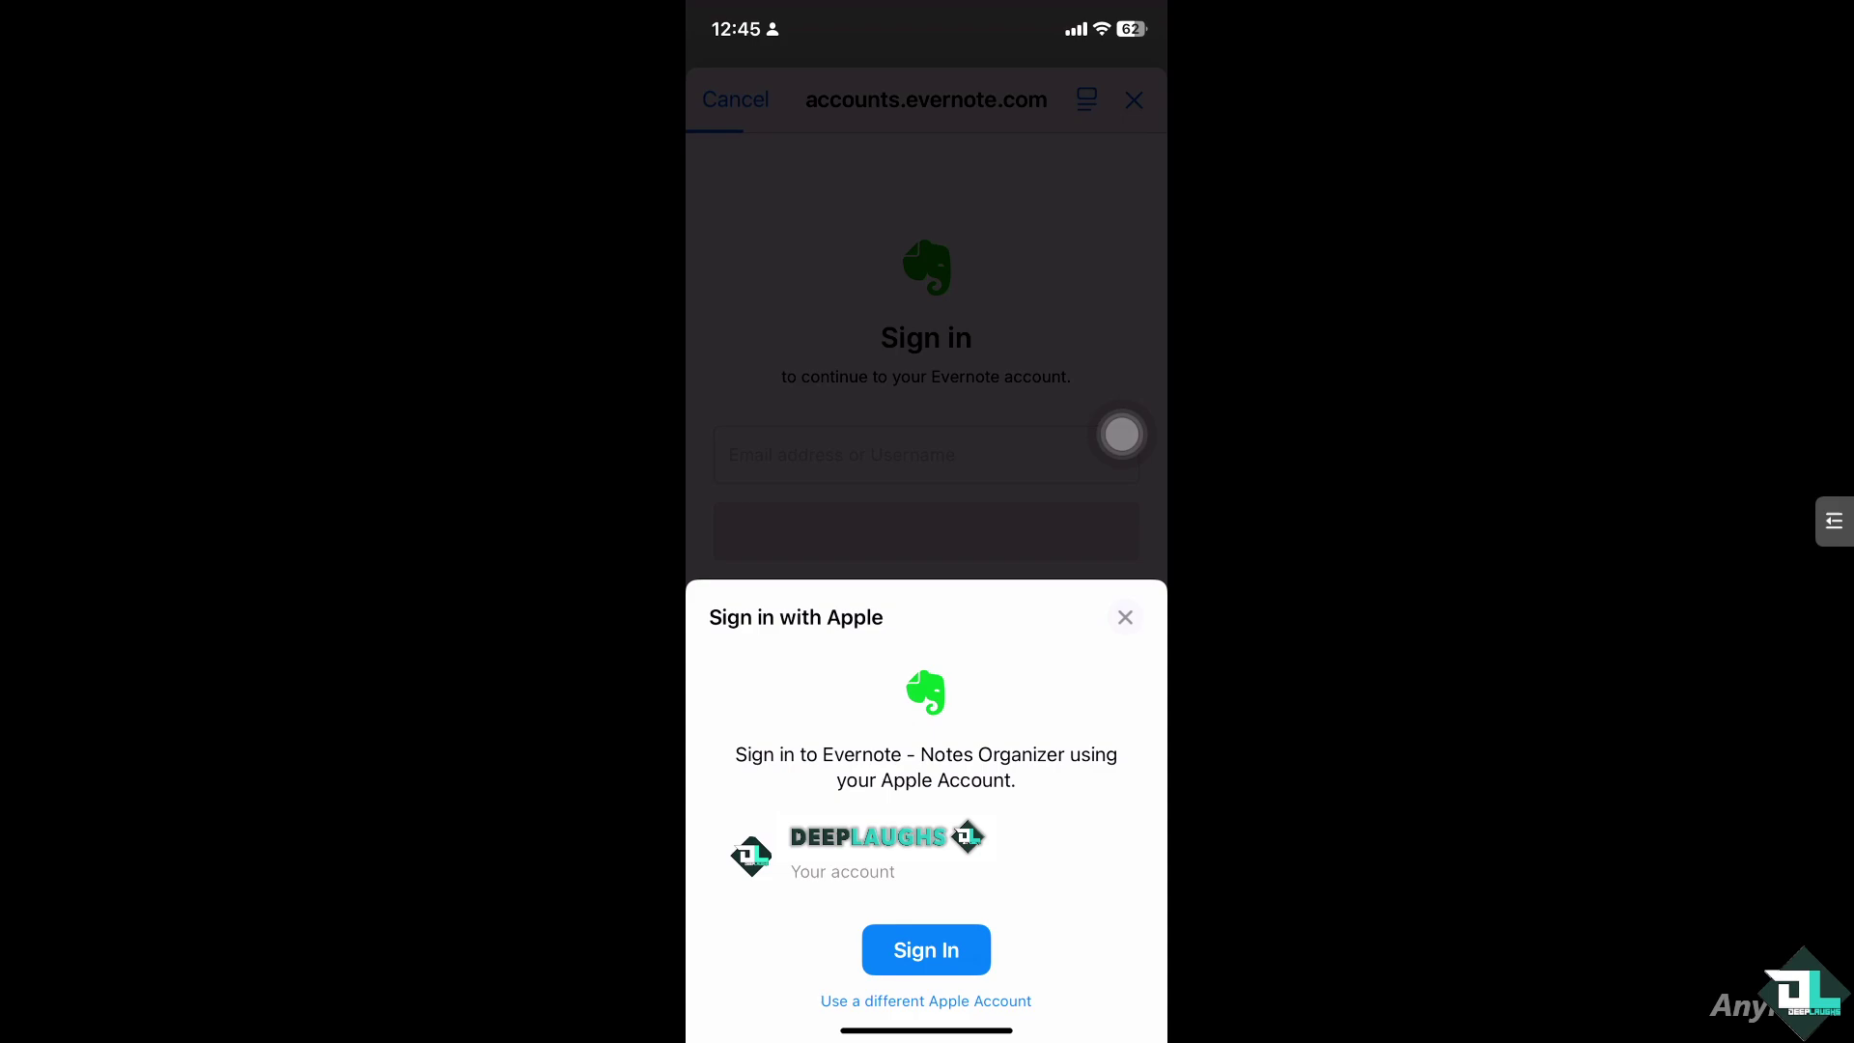
# Step: Confirm Sign in with Apple to enter My Evernote on the iPhone
pyautogui.click(926, 949)
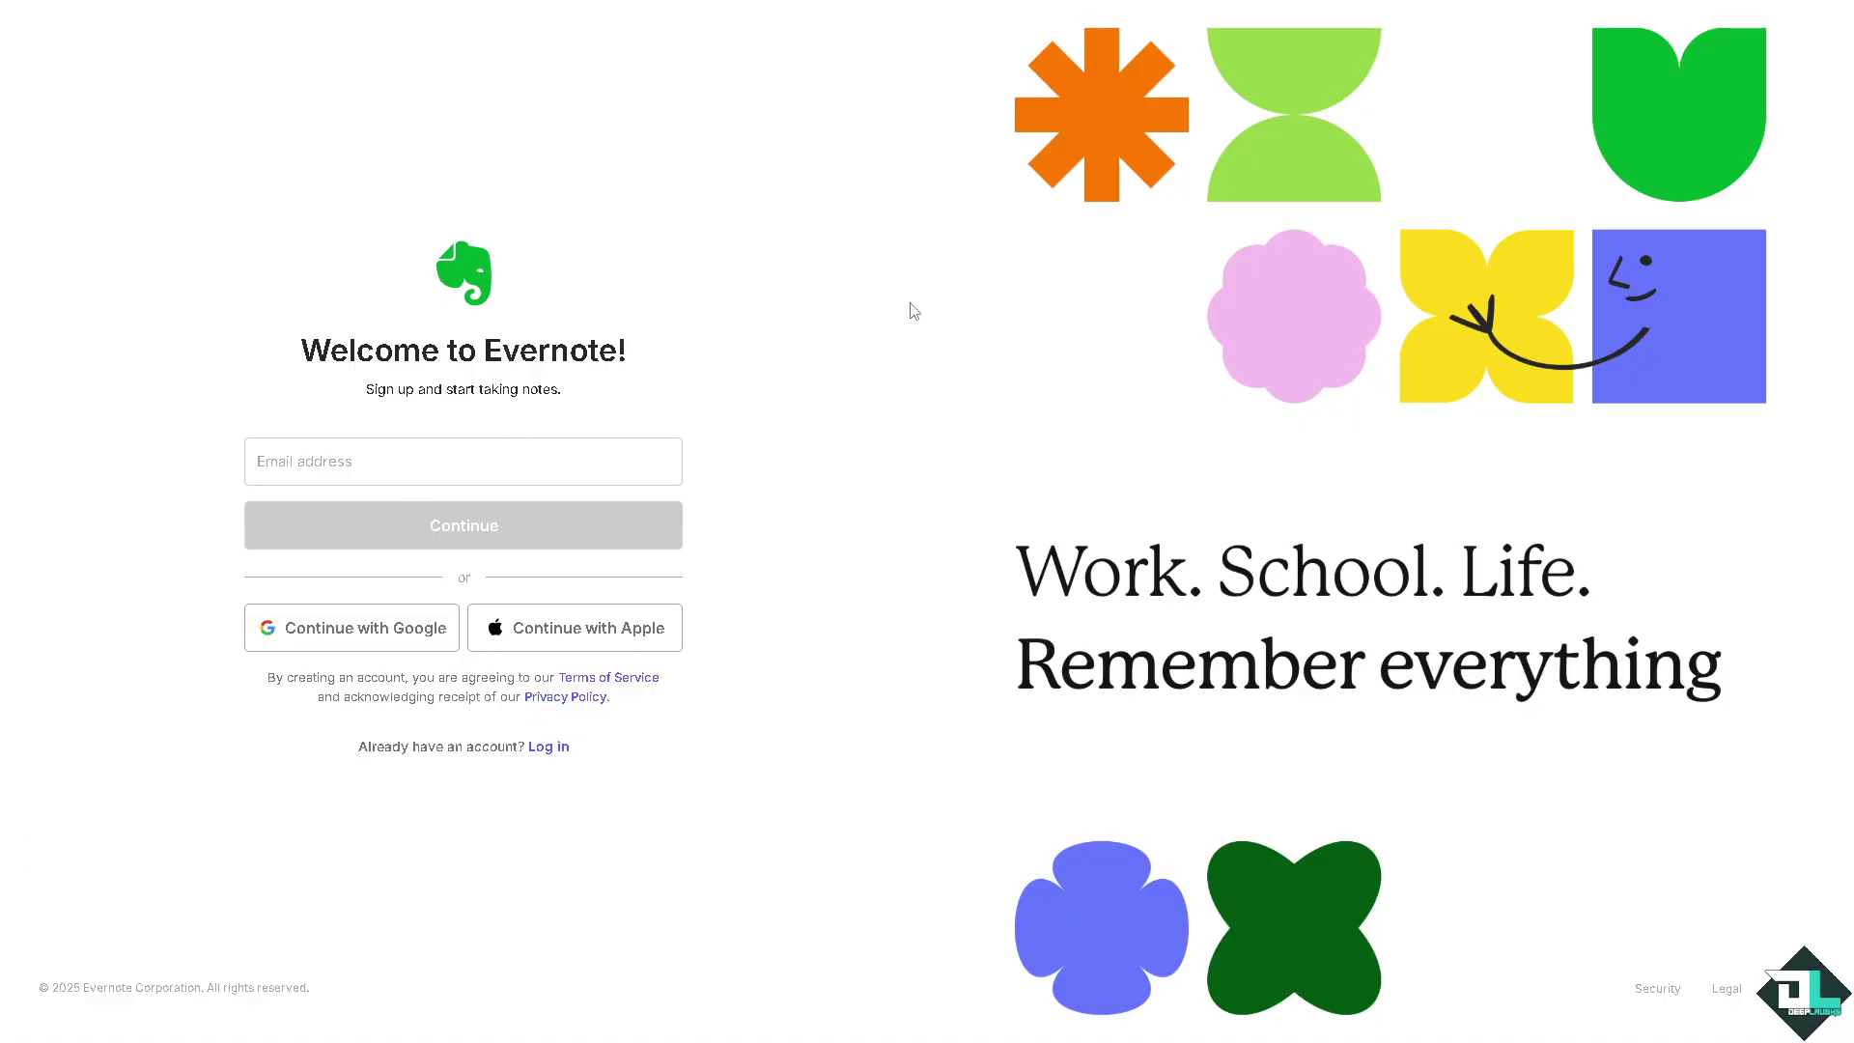
# Step: On the web Sign in page, enter the placeholder username 'ffffffff' and continue
pyautogui.click(550, 746)
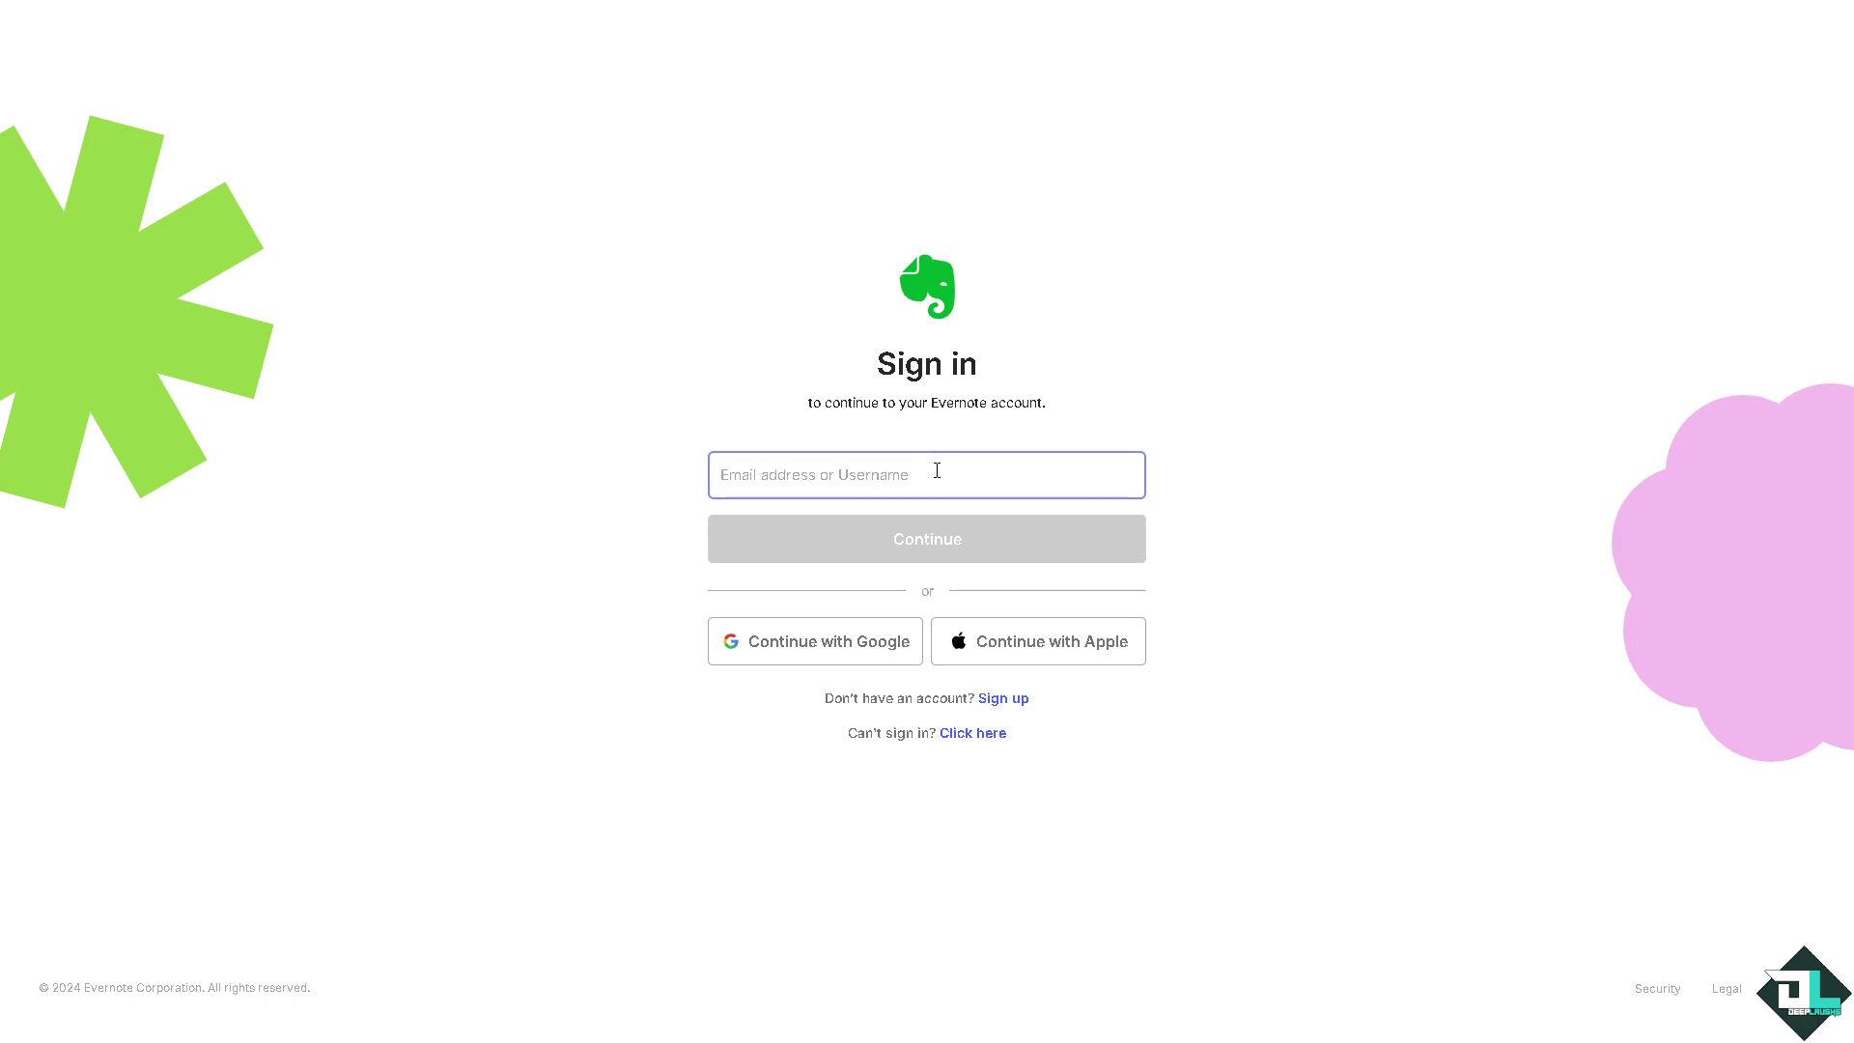
pyautogui.write('ffffffff')
pyautogui.click(925, 537)
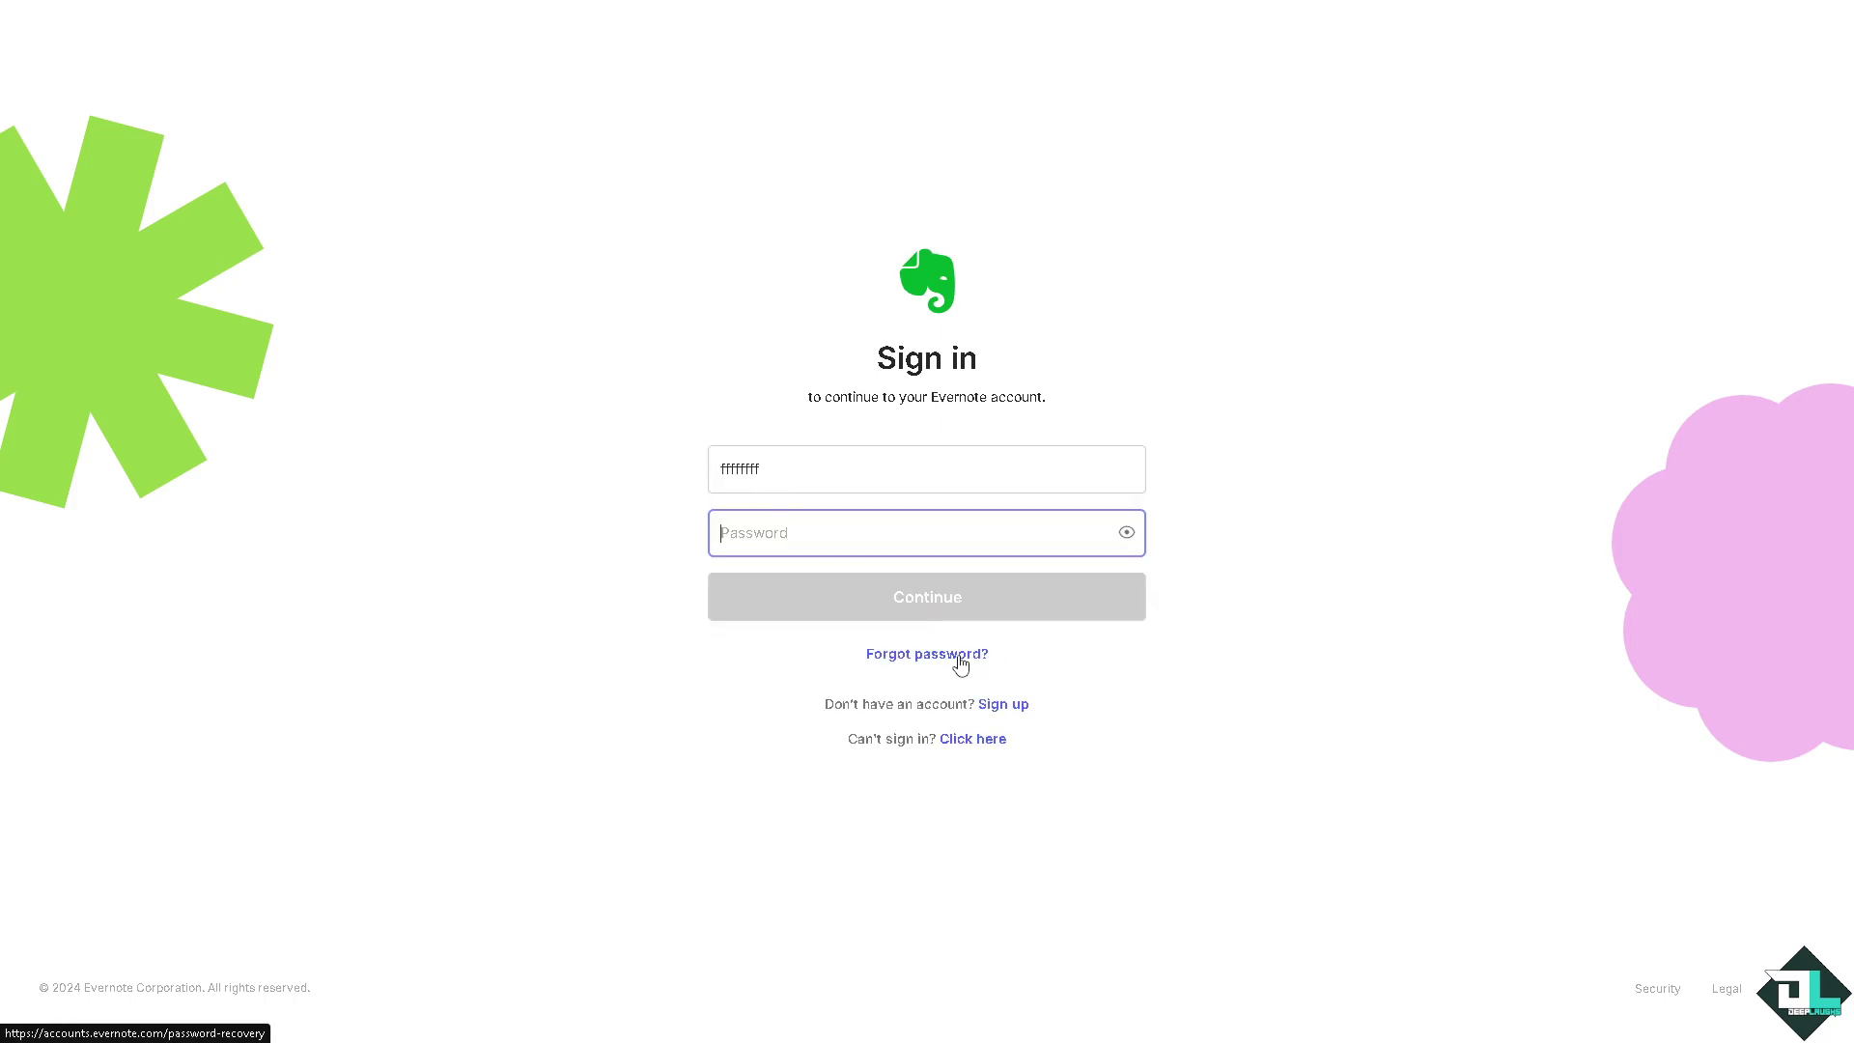
# Step: Open the can't-sign-in help request form and enter your contact e-mail address
pyautogui.click(977, 745)
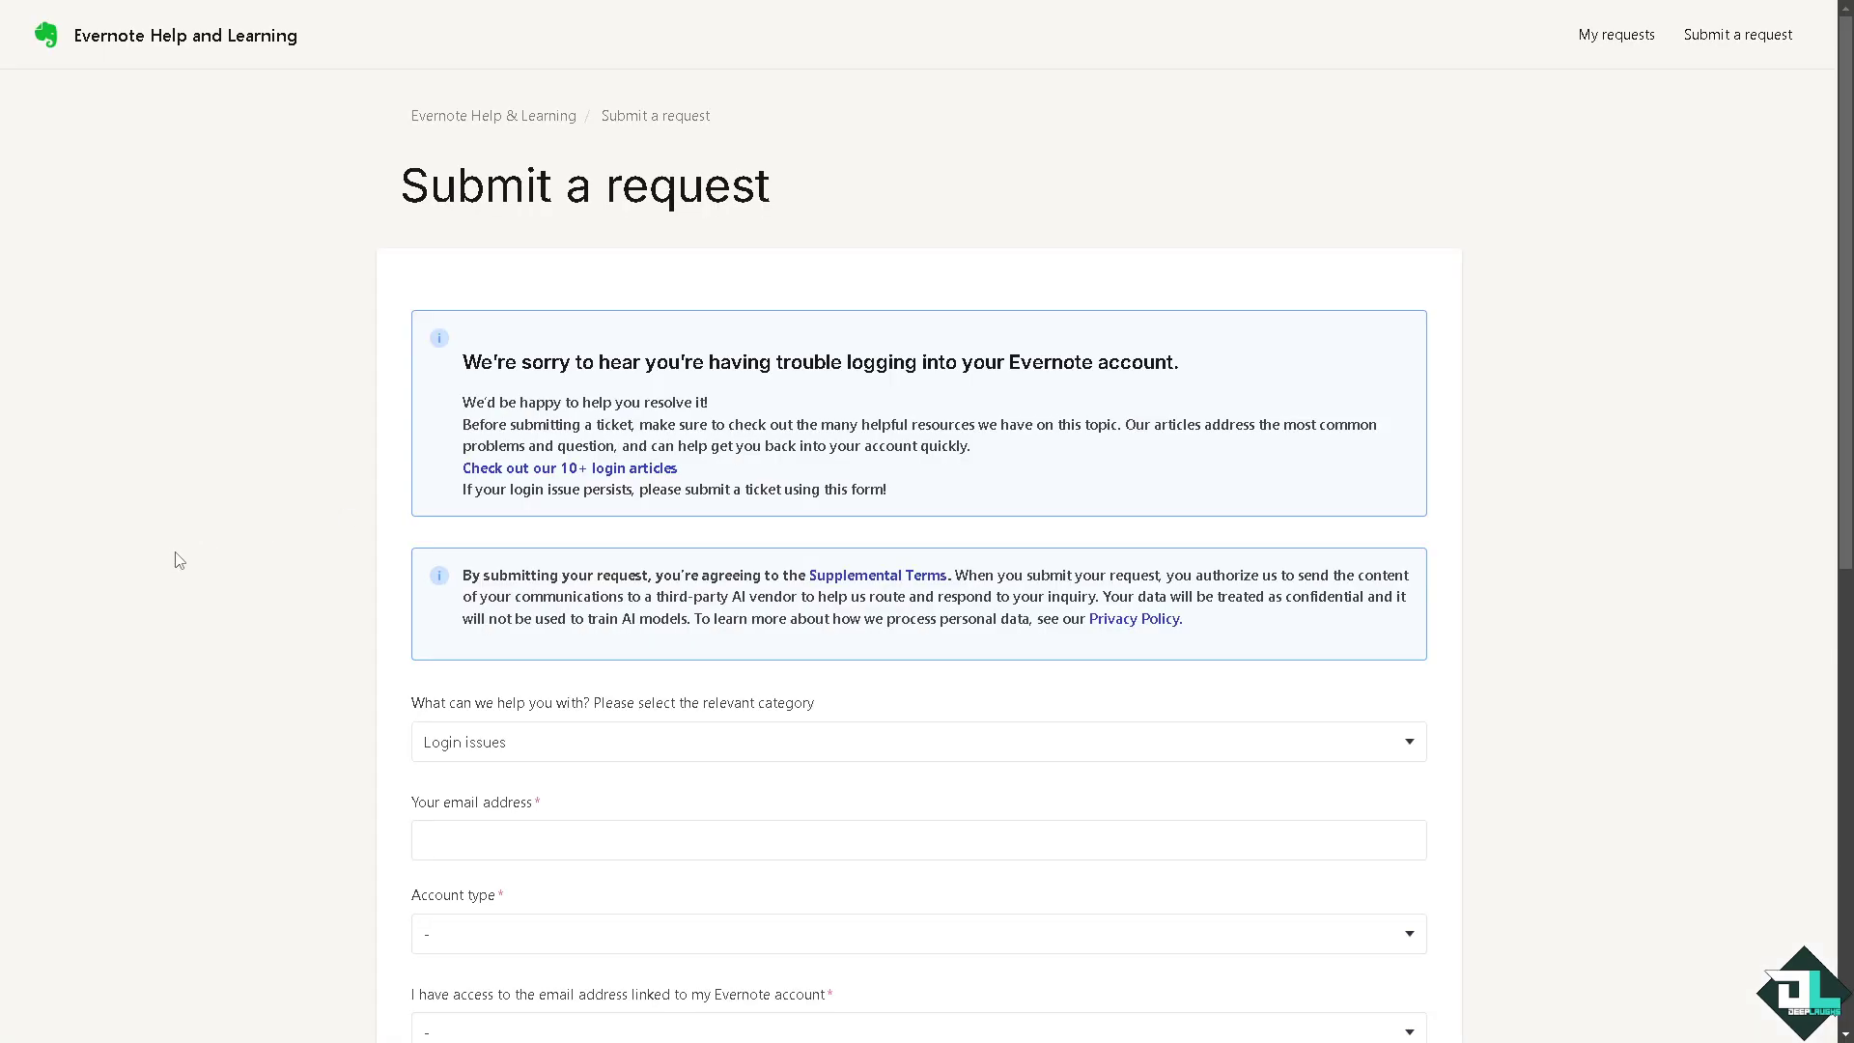
pyautogui.scroll(-2, 198, 547)
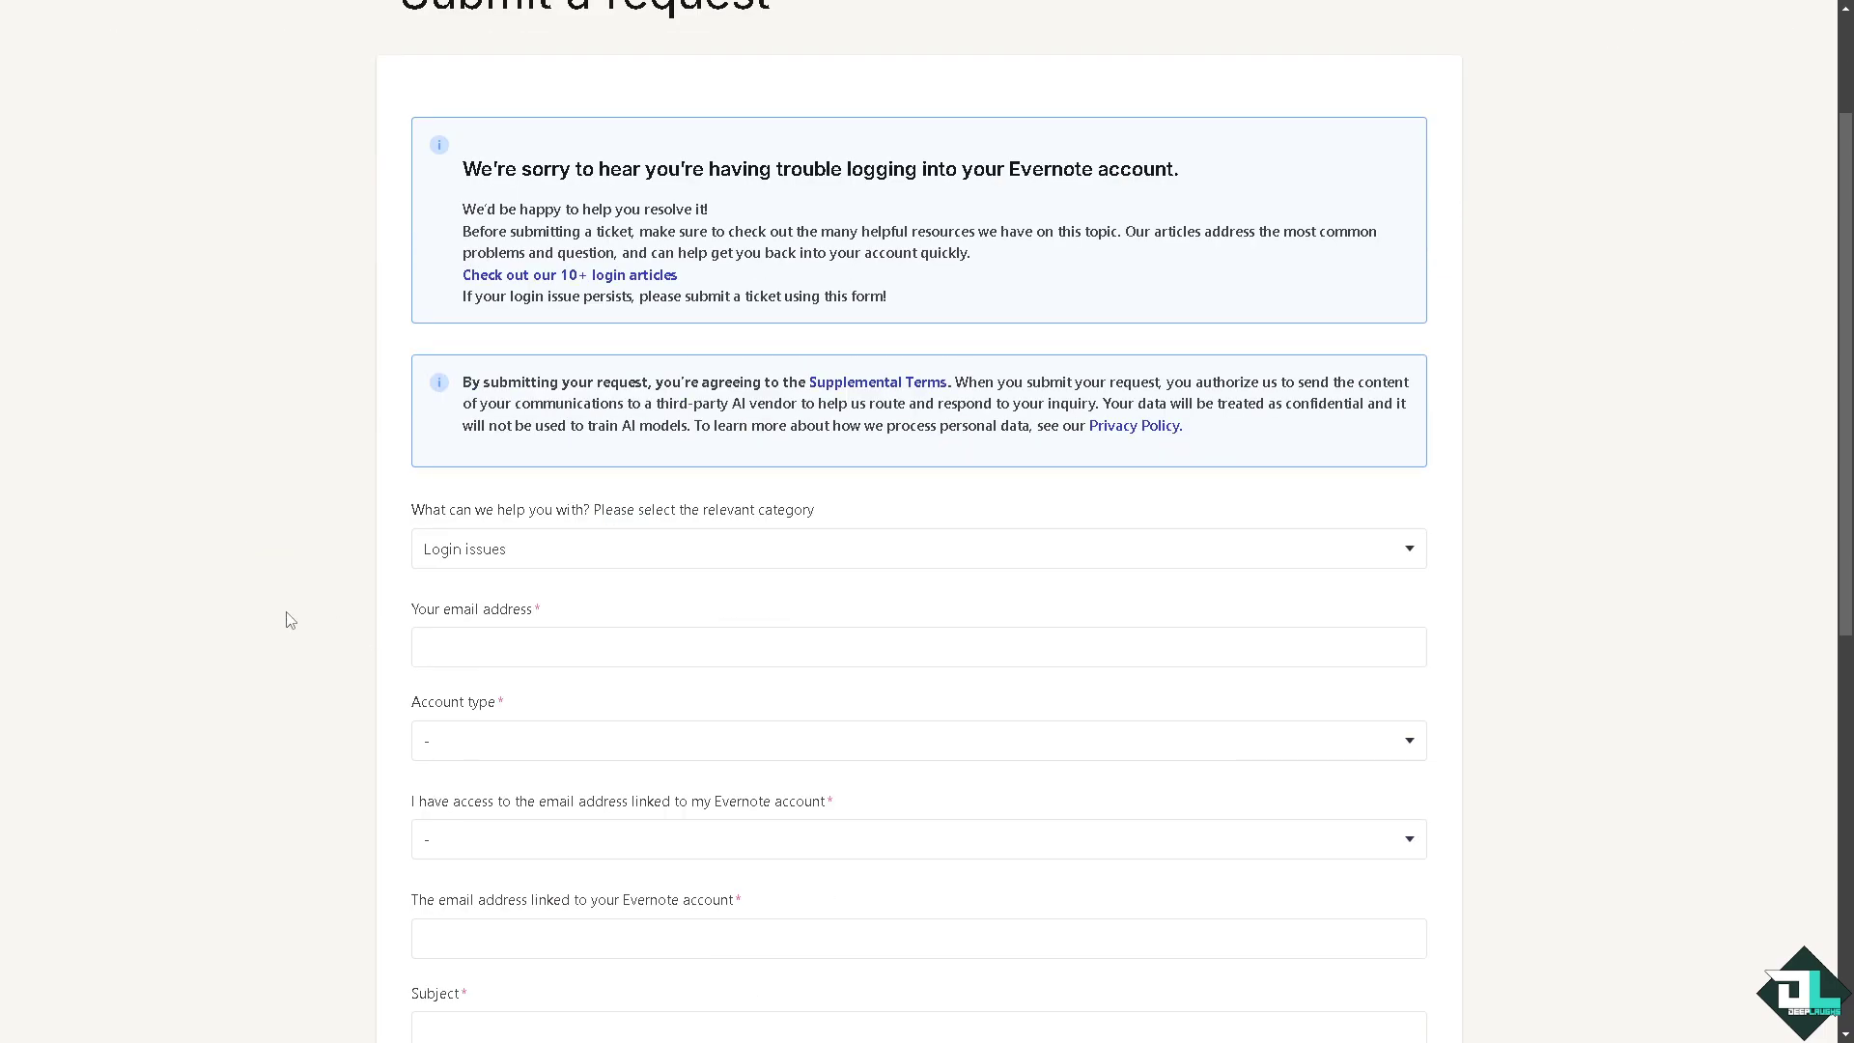
pyautogui.click(461, 652)
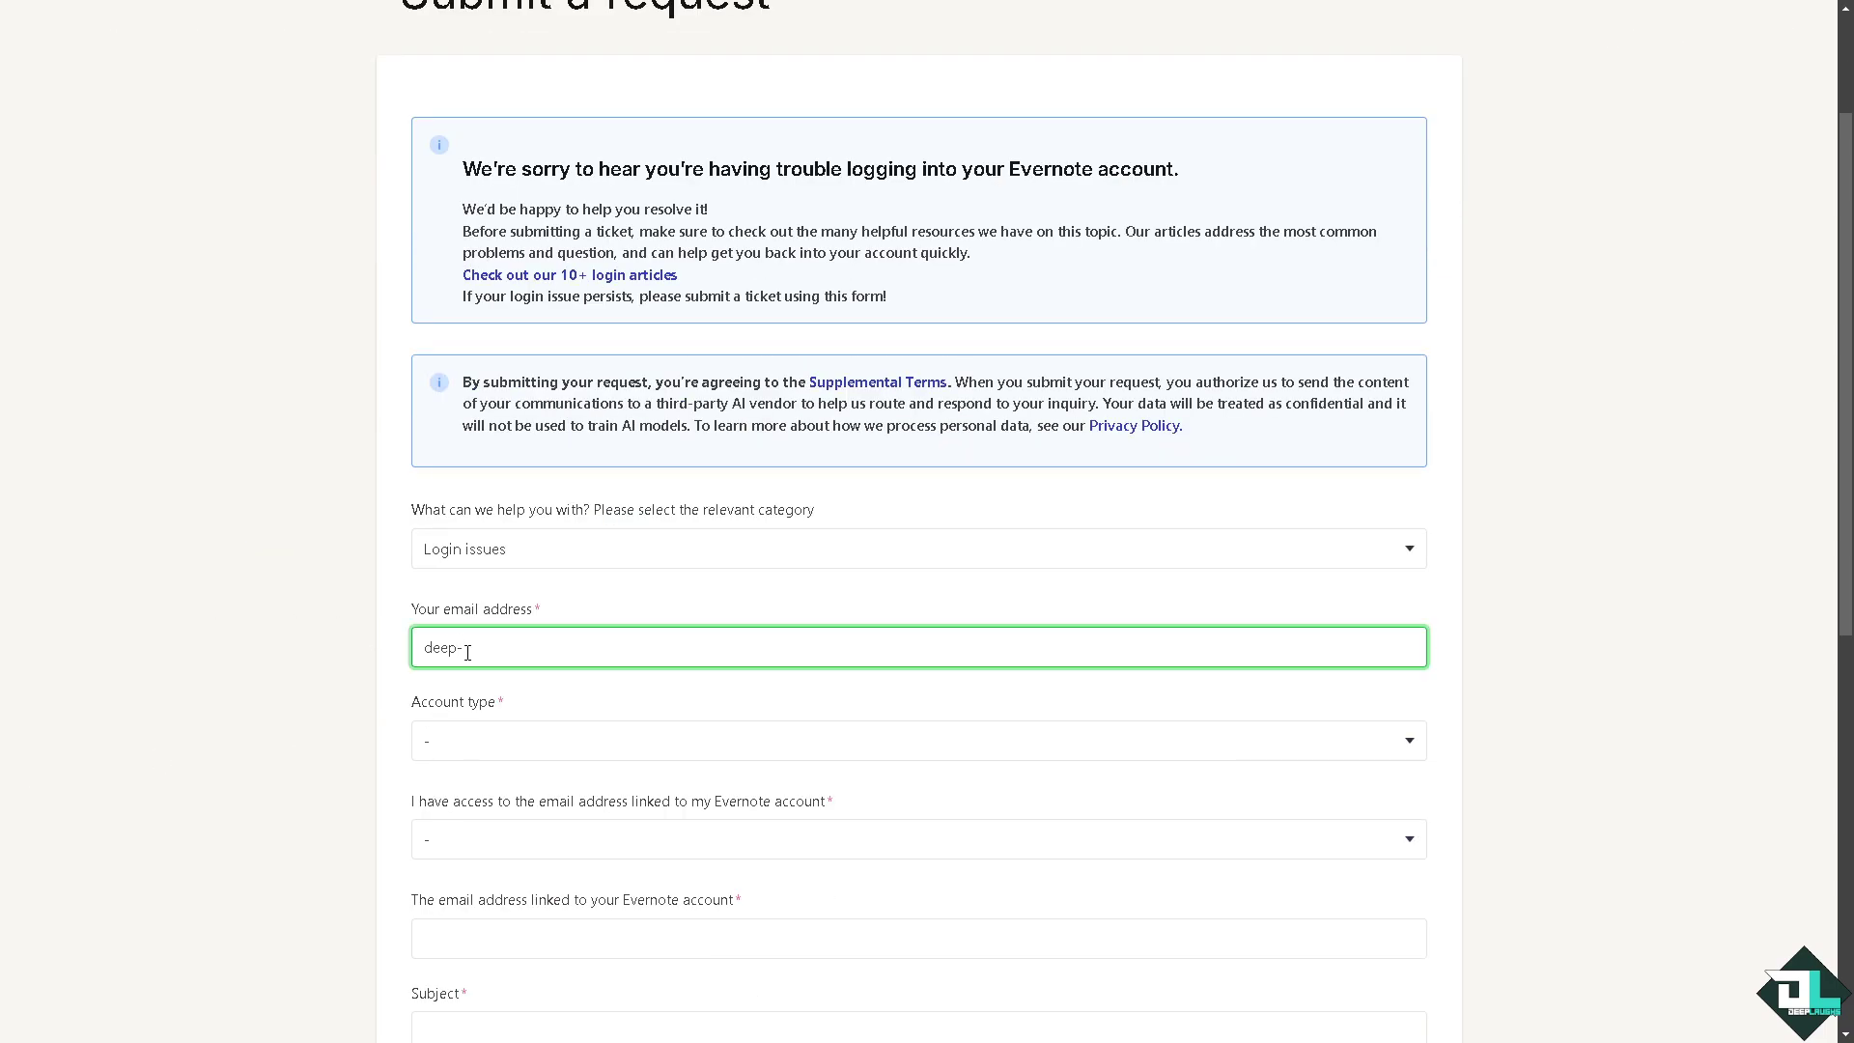
# Step: Set account type to Individual and answer Yes to both e-mail access questions
pyautogui.click(479, 741)
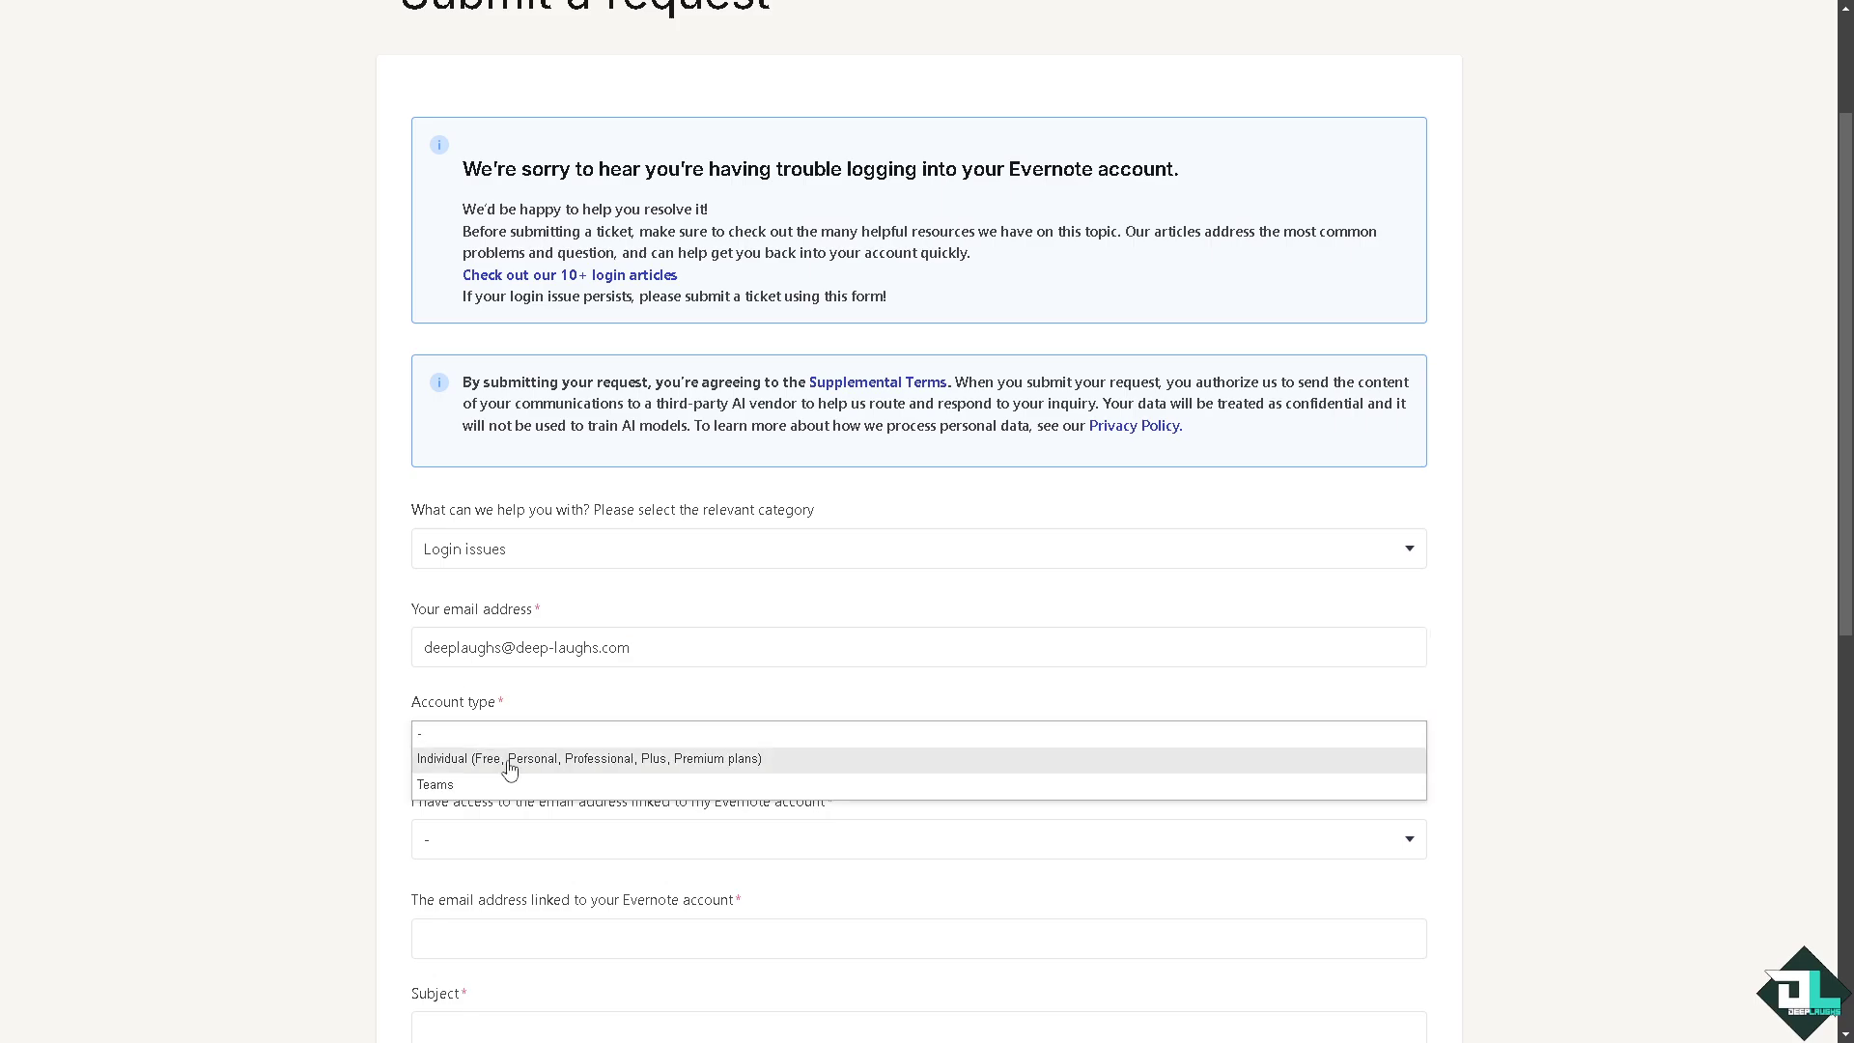
pyautogui.click(510, 759)
pyautogui.scroll(-2, 391, 799)
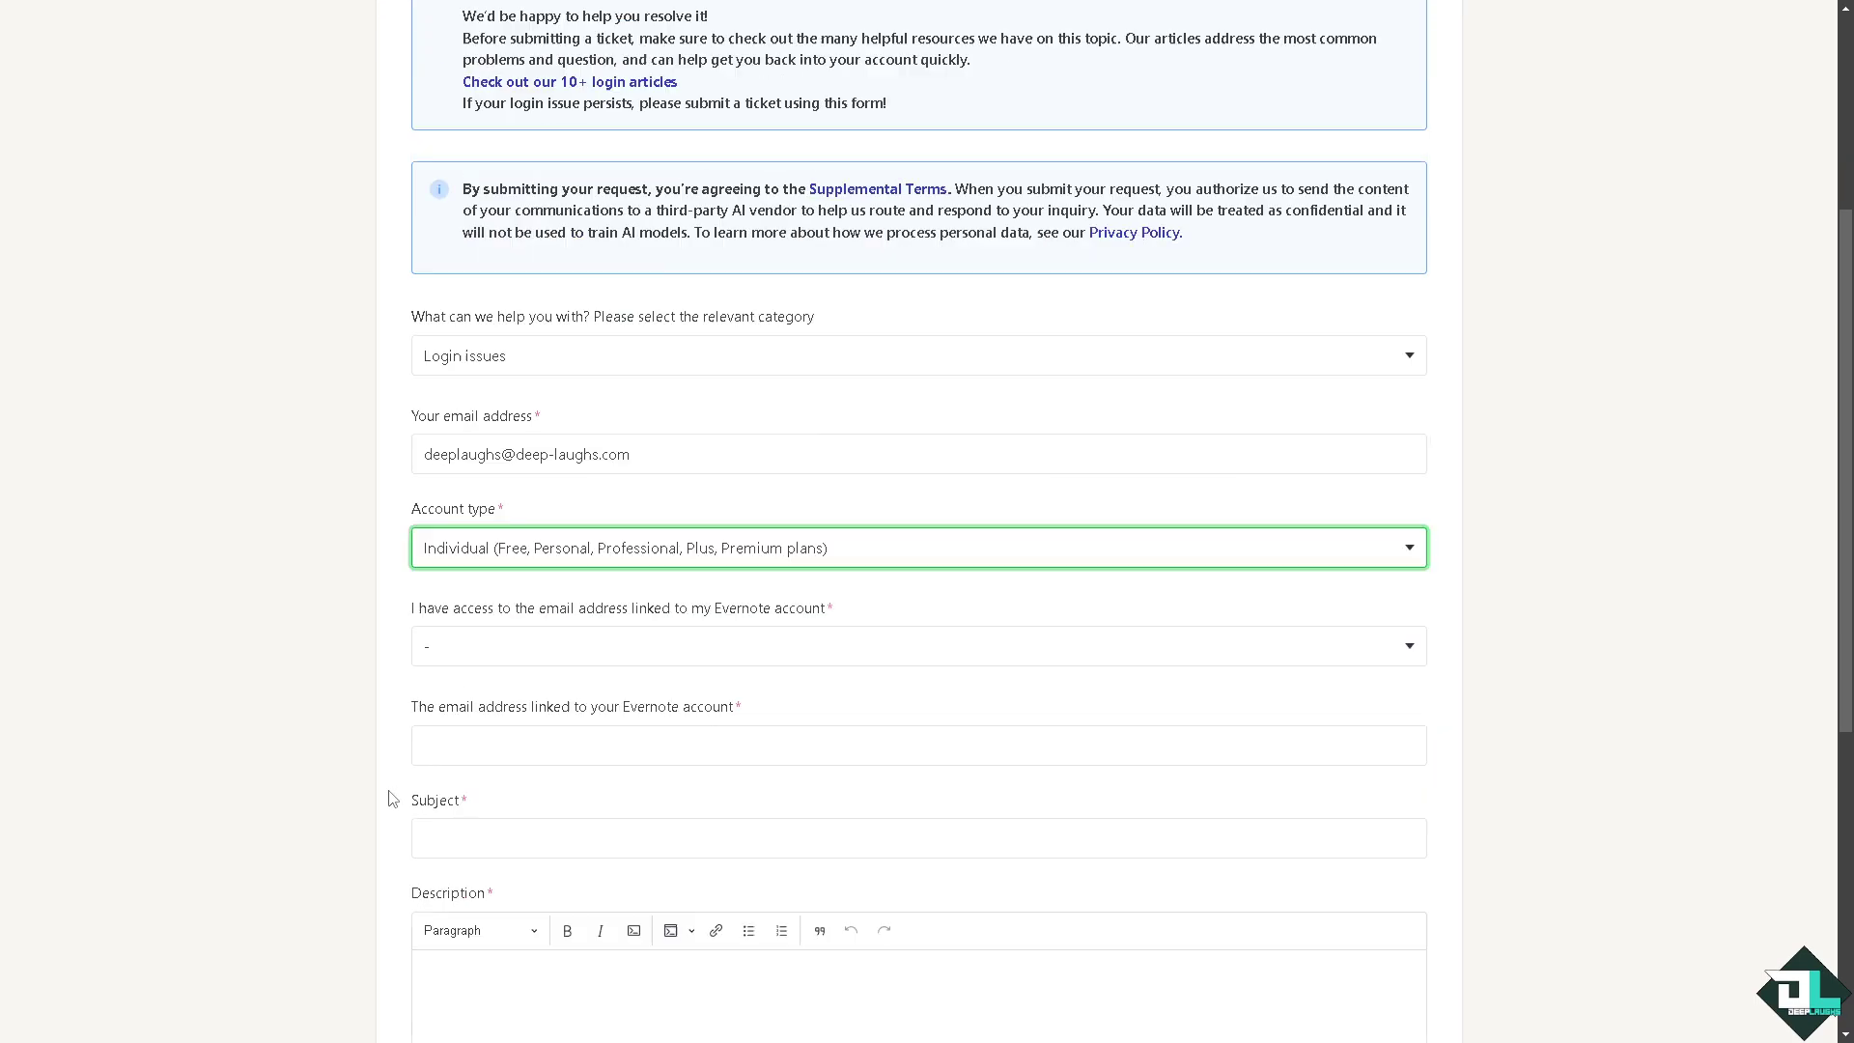
pyautogui.click(527, 664)
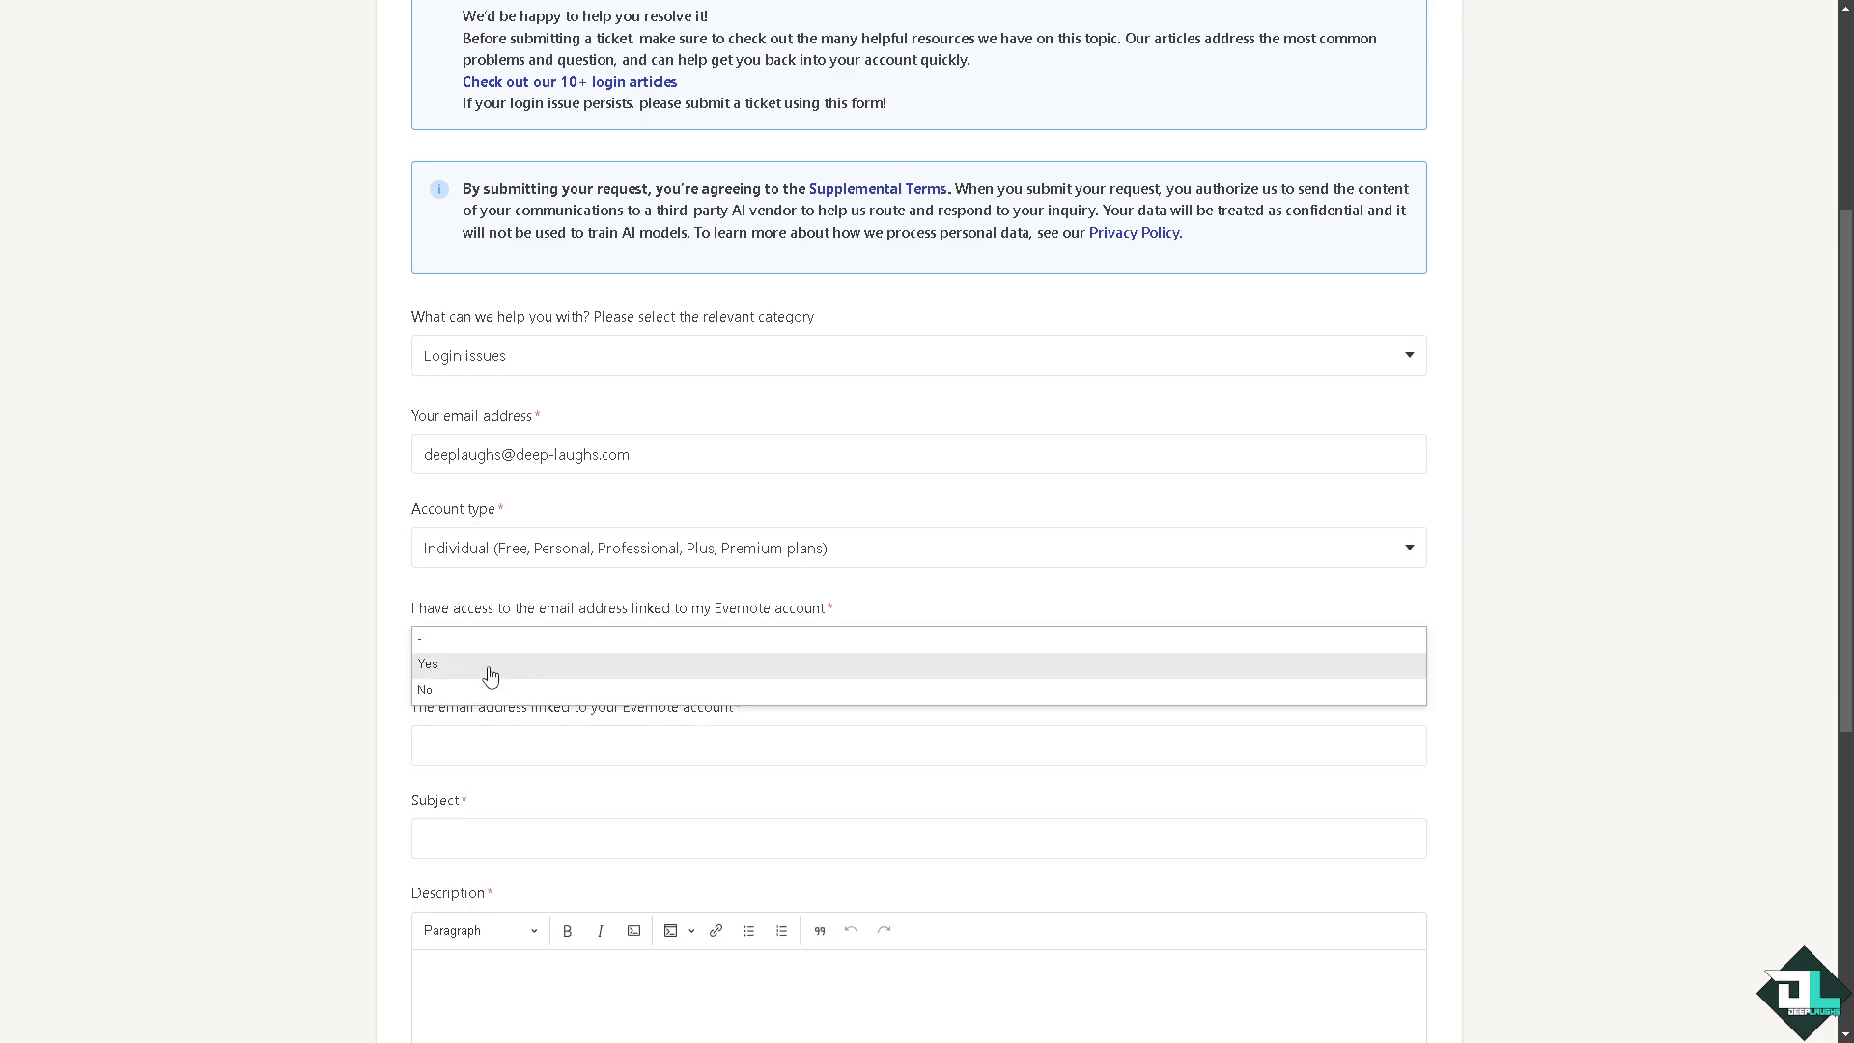
pyautogui.click(484, 675)
pyautogui.click(468, 754)
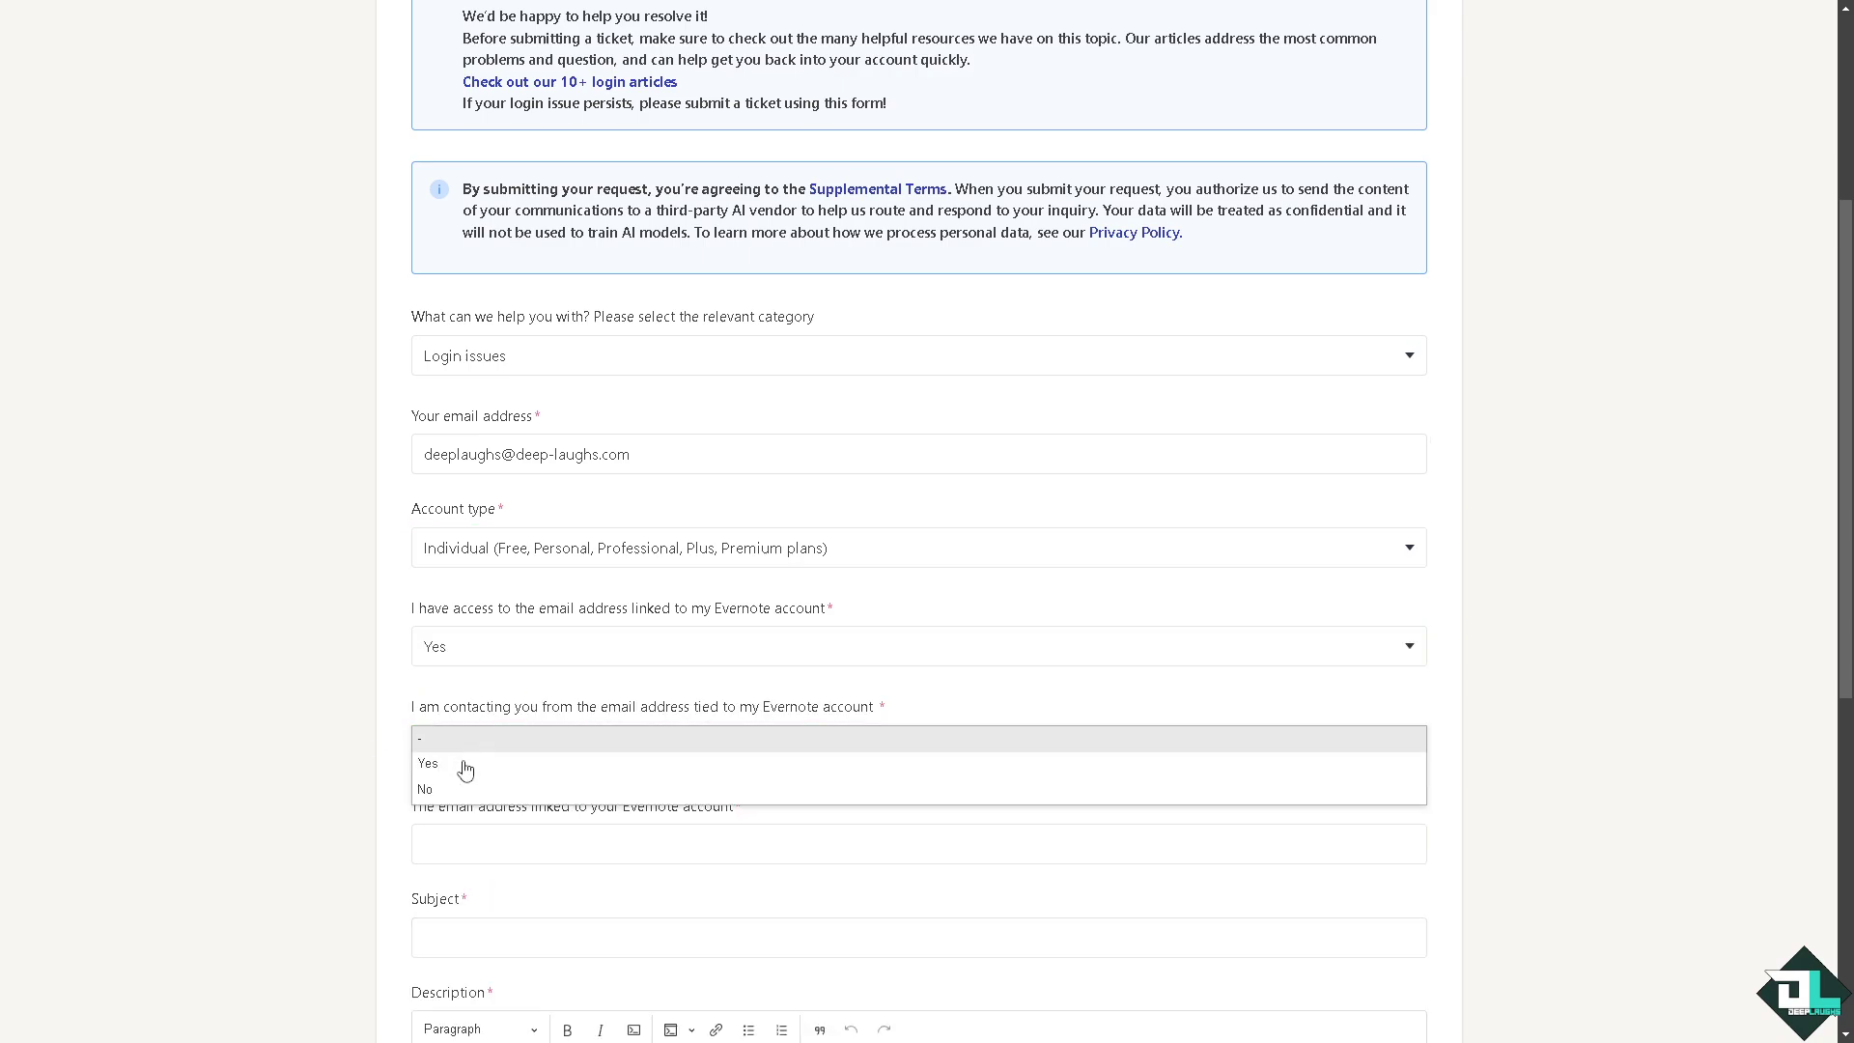
pyautogui.click(468, 763)
# Step: Choose 'I'm seeing an error message' as what is blocking you
pyautogui.scroll(-1, 495, 742)
pyautogui.click(494, 742)
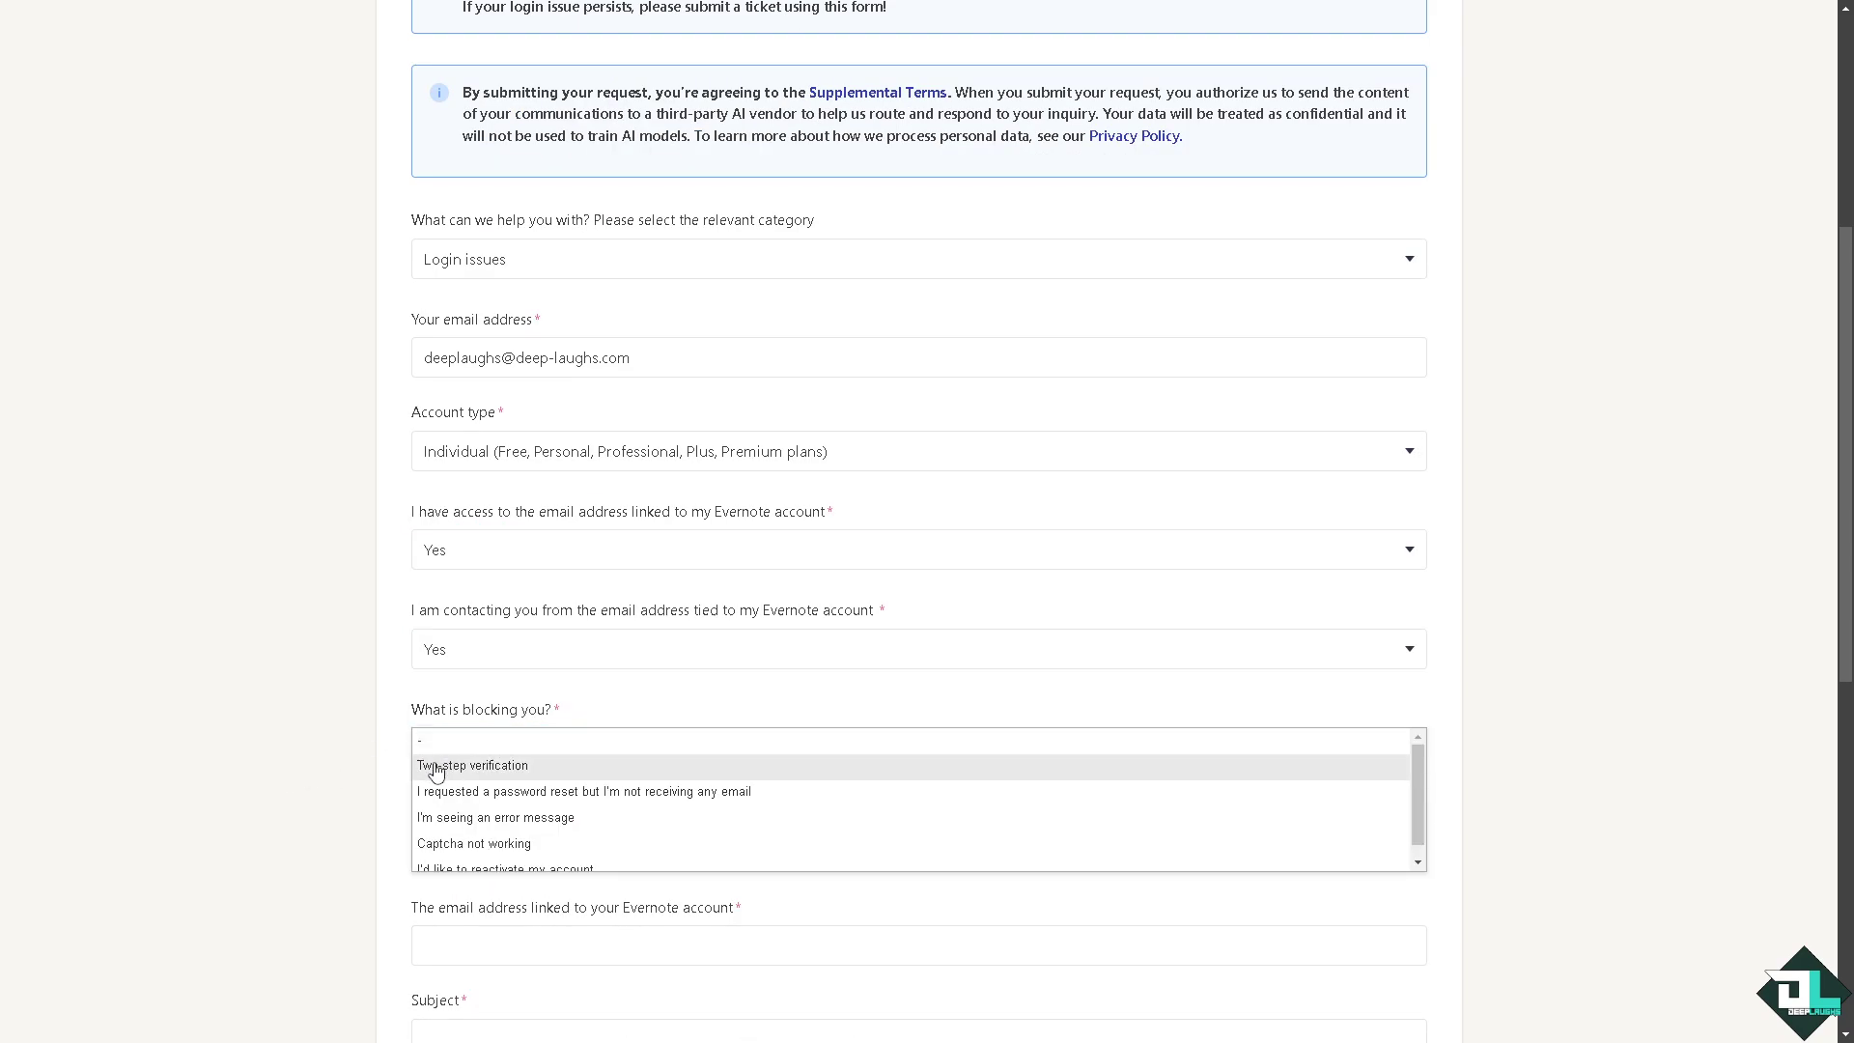
pyautogui.click(526, 818)
pyautogui.click(269, 792)
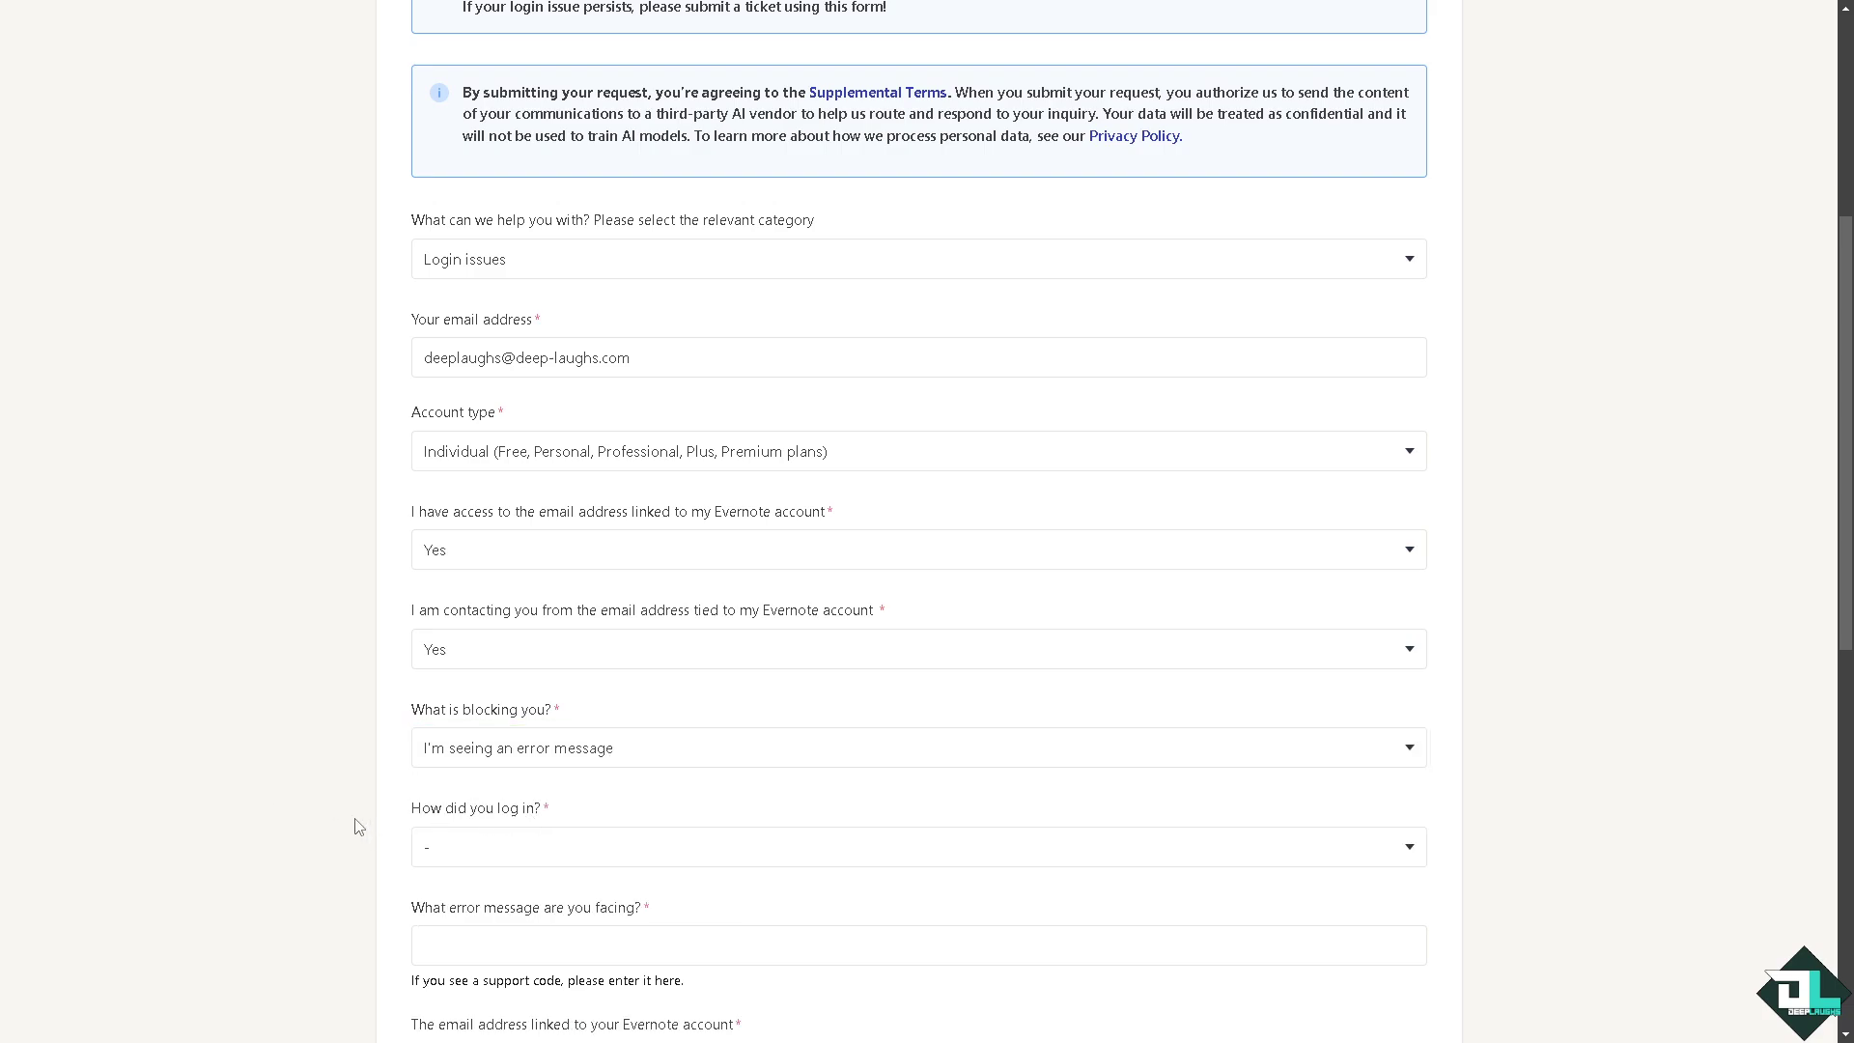
# Step: Set the login method to Email/username and password
pyautogui.click(479, 858)
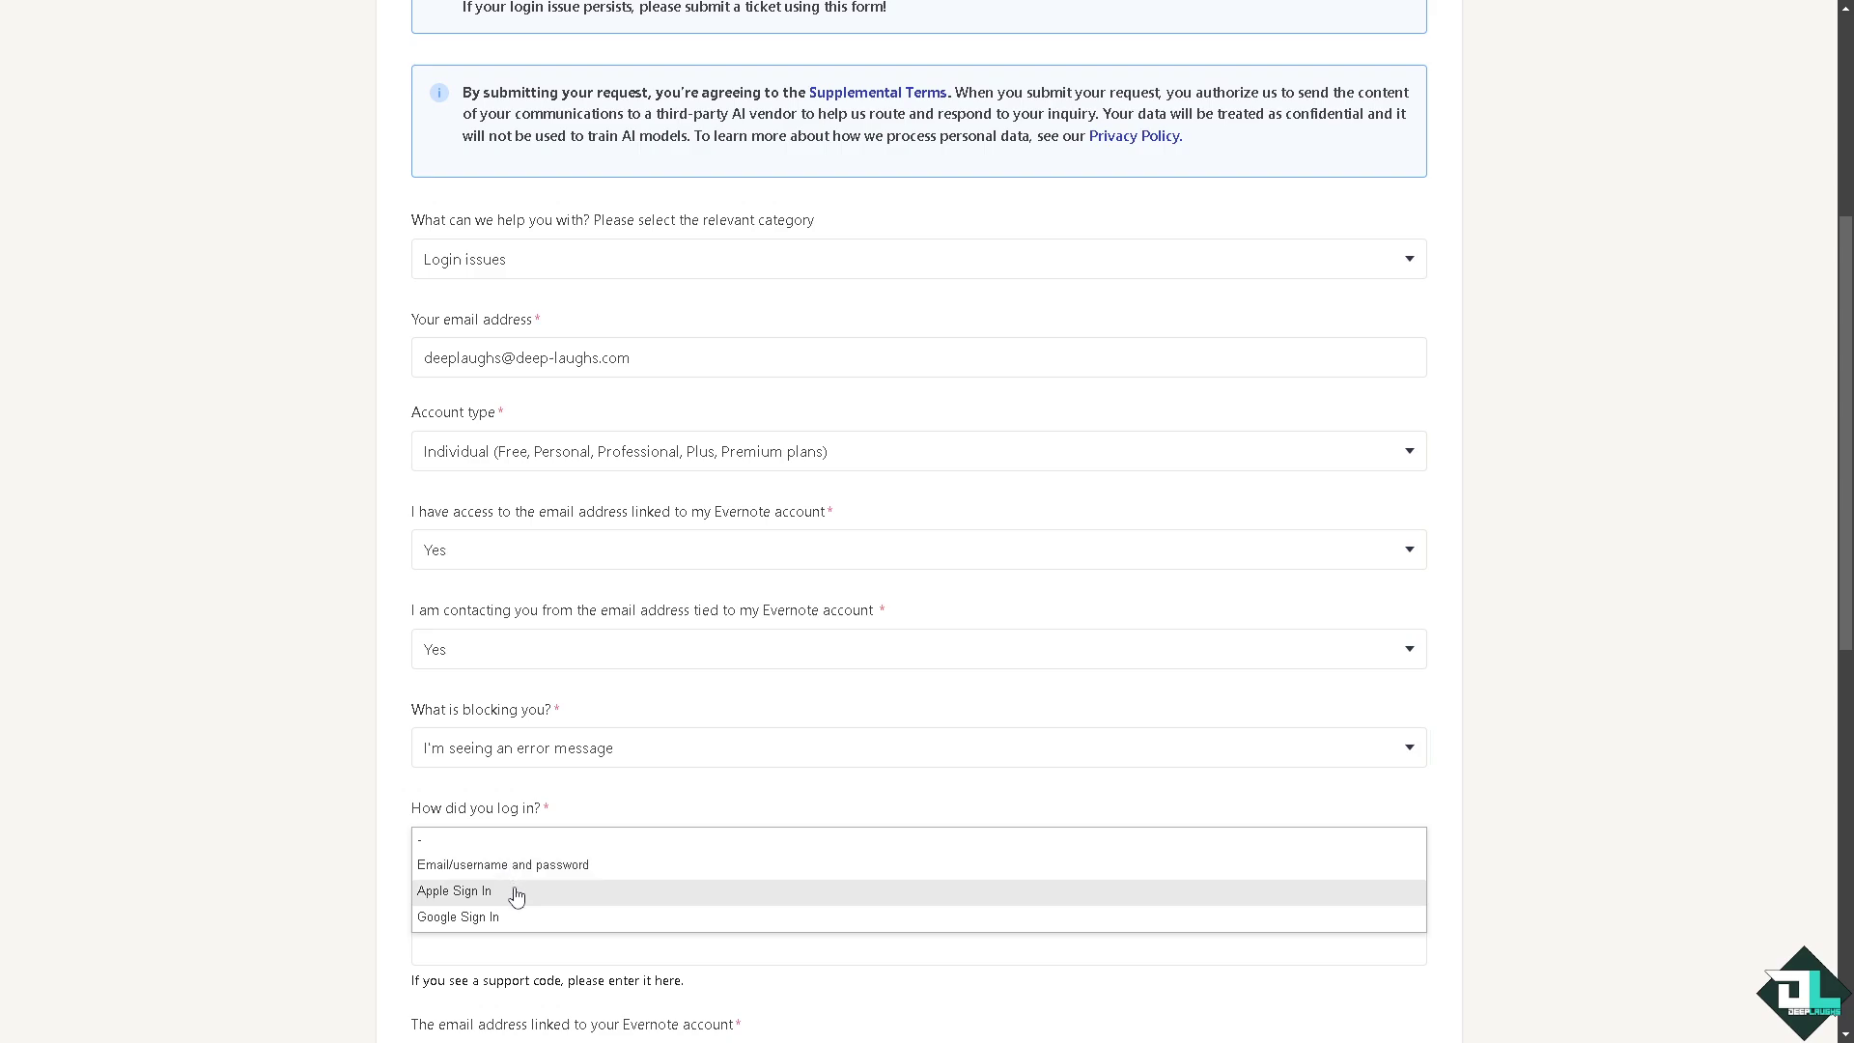
pyautogui.click(513, 890)
pyautogui.scroll(-2, 253, 803)
pyautogui.click(498, 656)
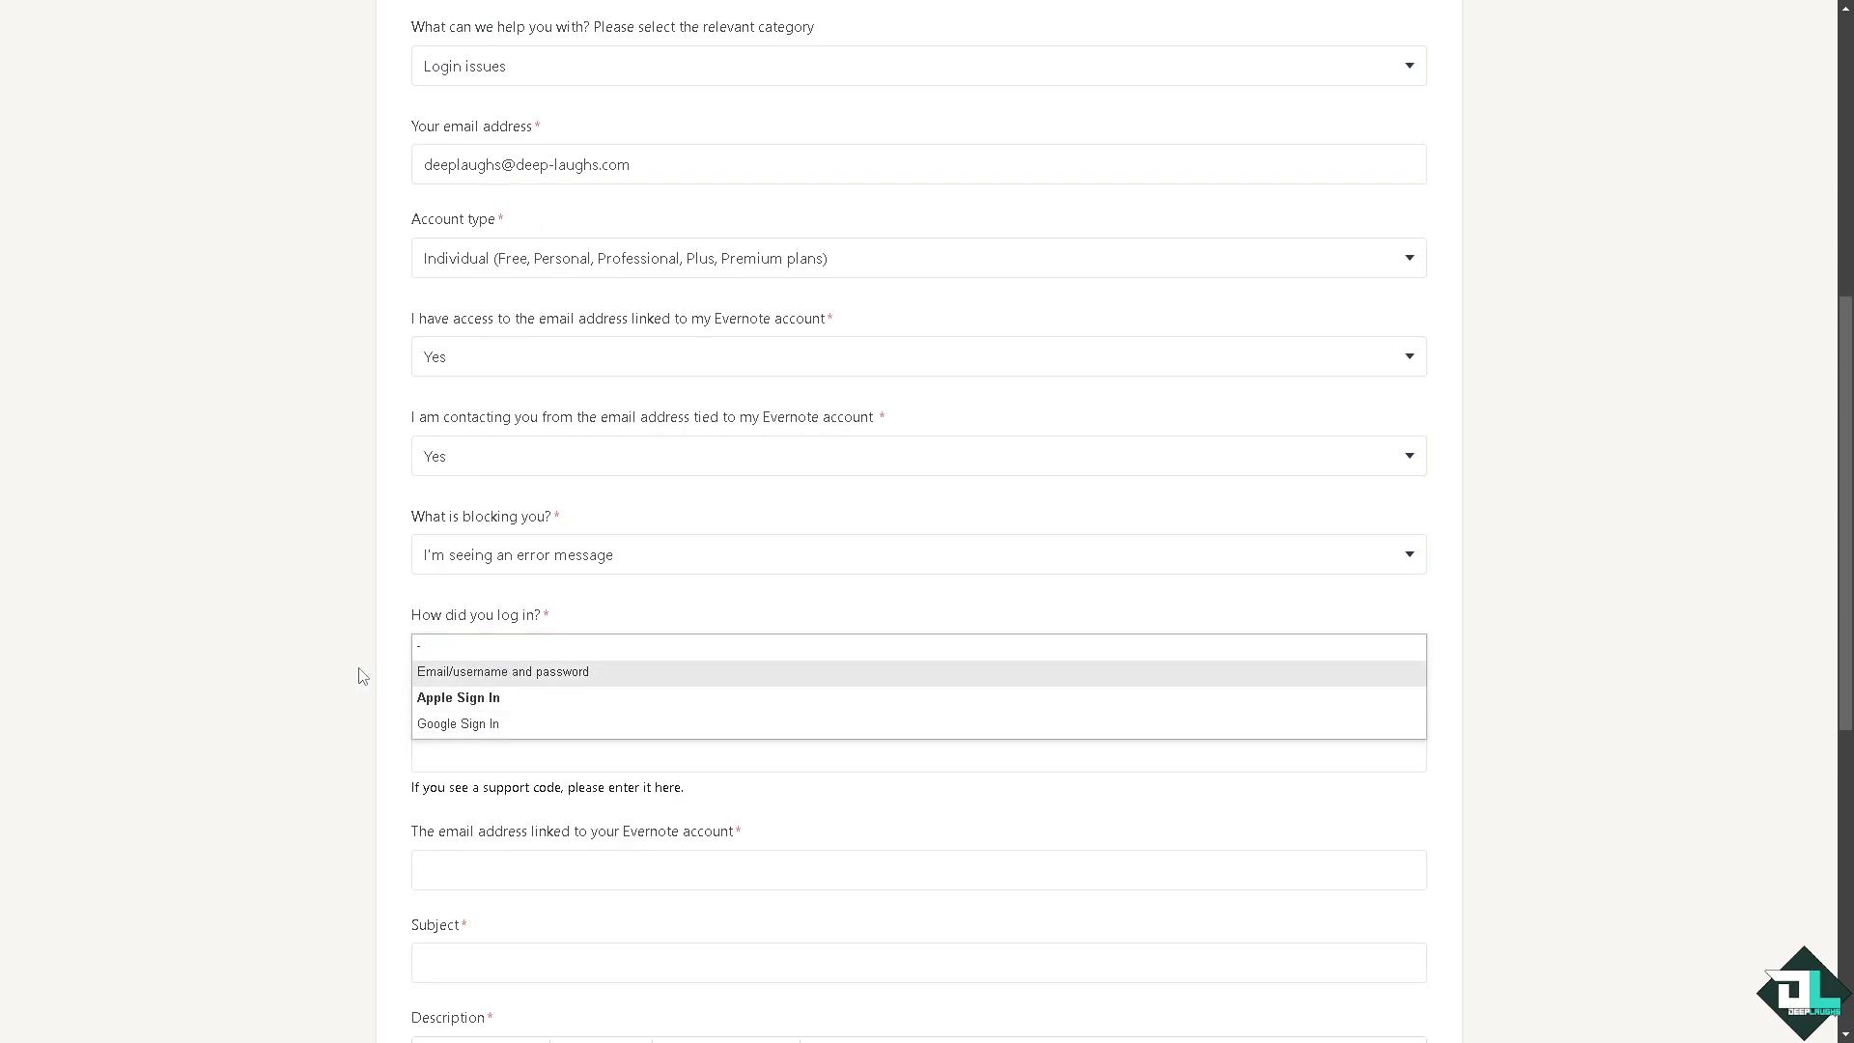
pyautogui.click(434, 673)
# Step: Type 'Can't log in', copy it, and paste it as the Subject
pyautogui.scroll(-1, 265, 693)
pyautogui.click(513, 653)
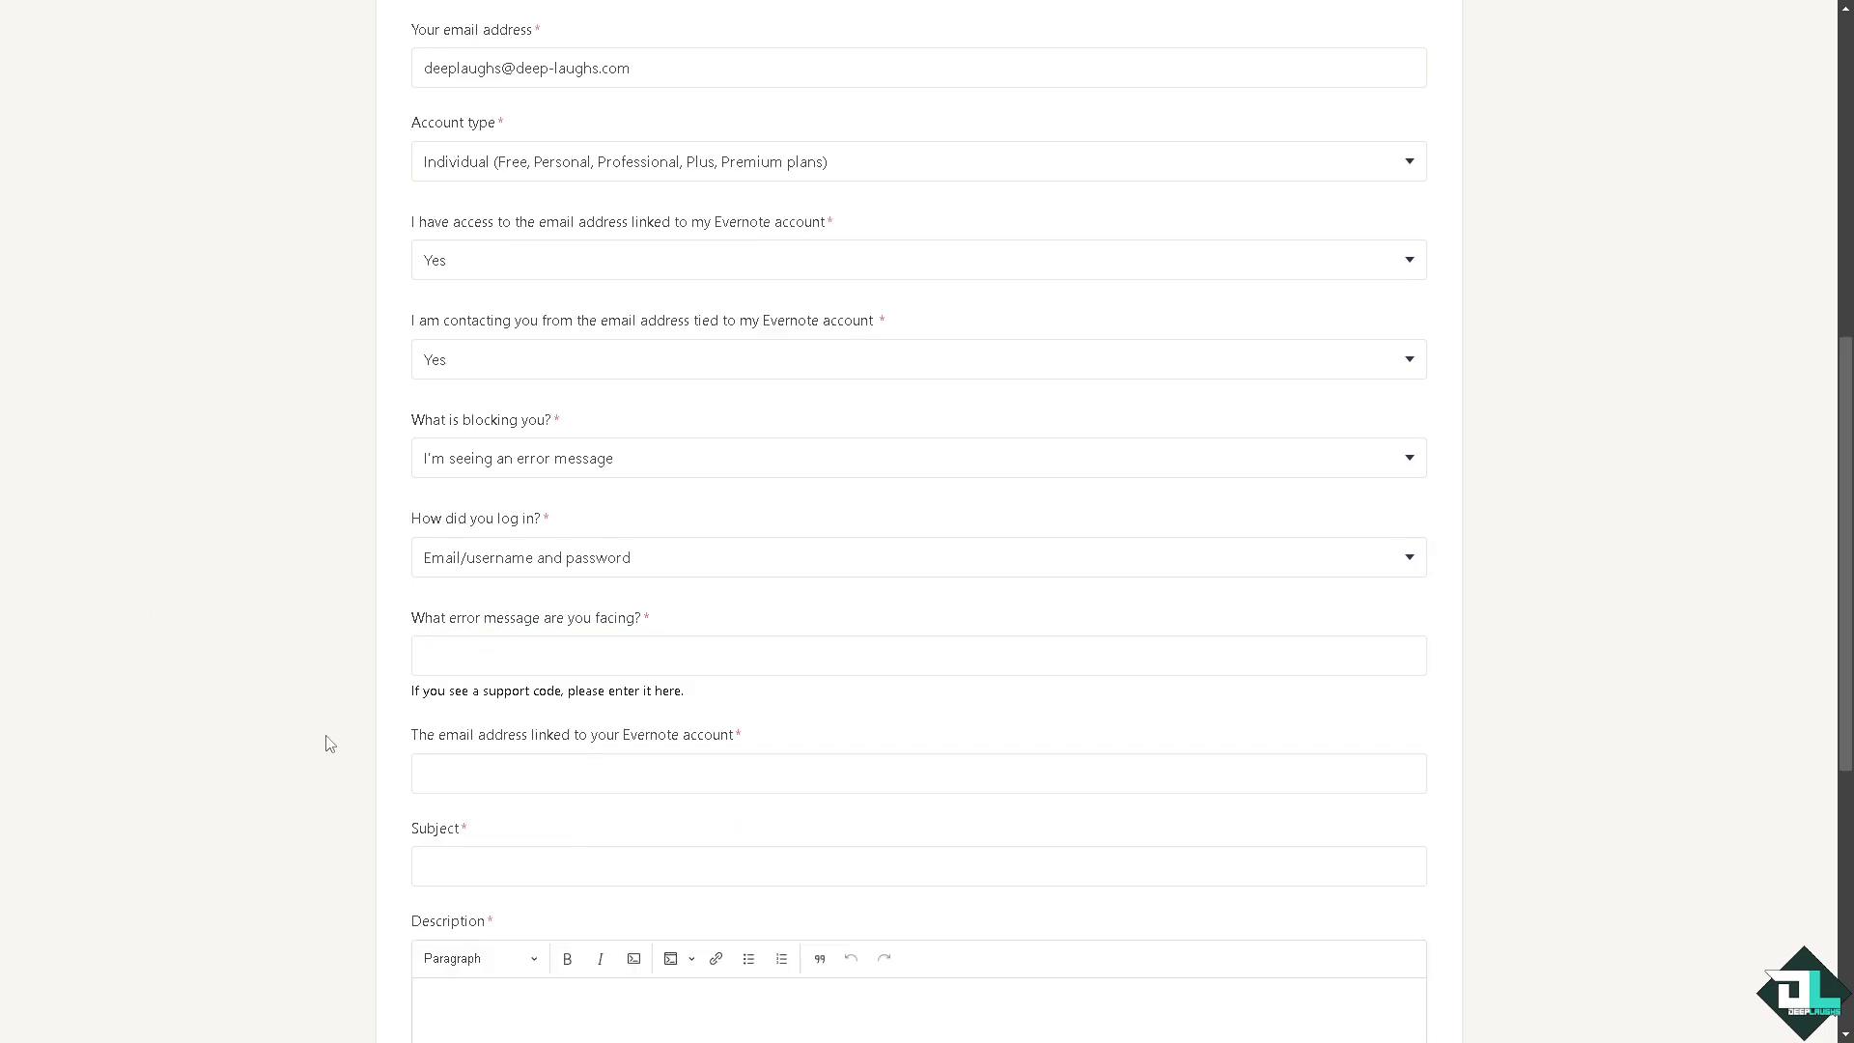
pyautogui.click(524, 780)
pyautogui.write("Can't")
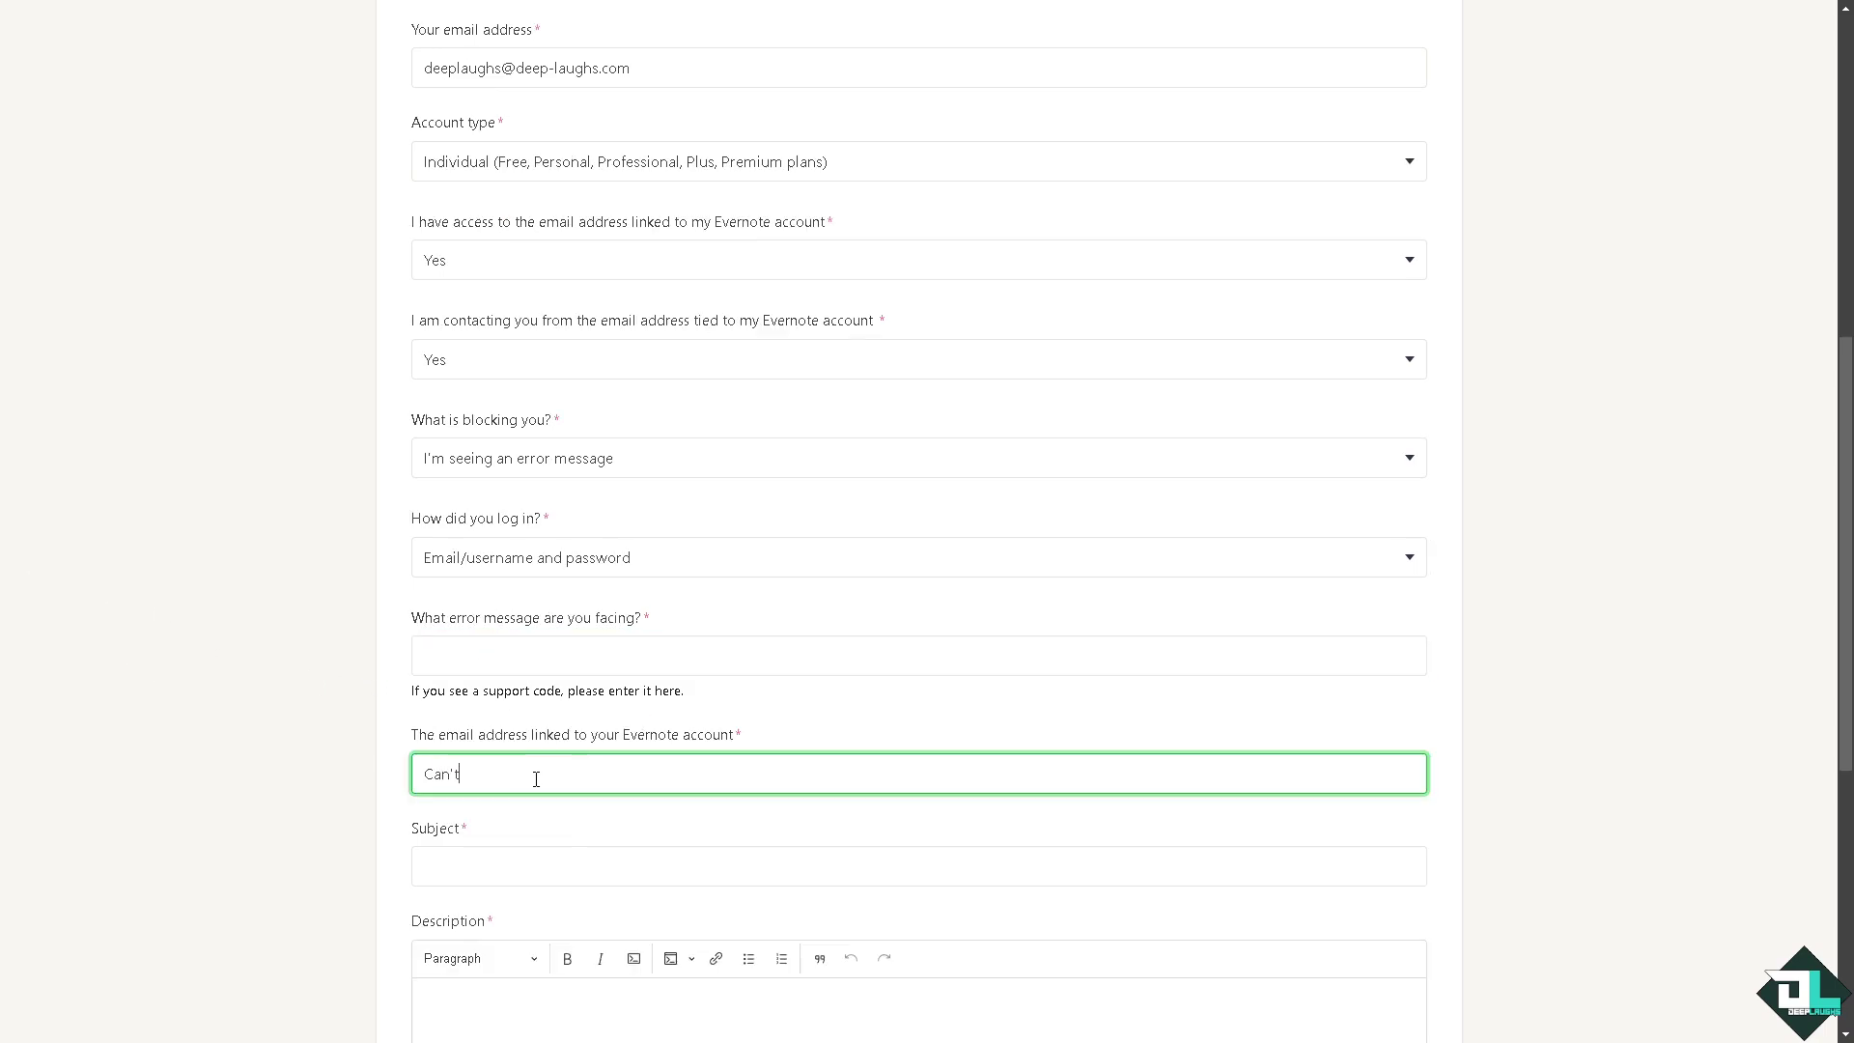
pyautogui.write(' log in')
pyautogui.hotkey('ctrl', 'a')
pyautogui.hotkey('ctrl', 'c')
pyautogui.click(526, 862)
pyautogui.hotkey('ctrl', 'v')
# Step: Fill in the linked account's e-mail address
pyautogui.moveTo(569, 777); pyautogui.dragTo(261, 762)
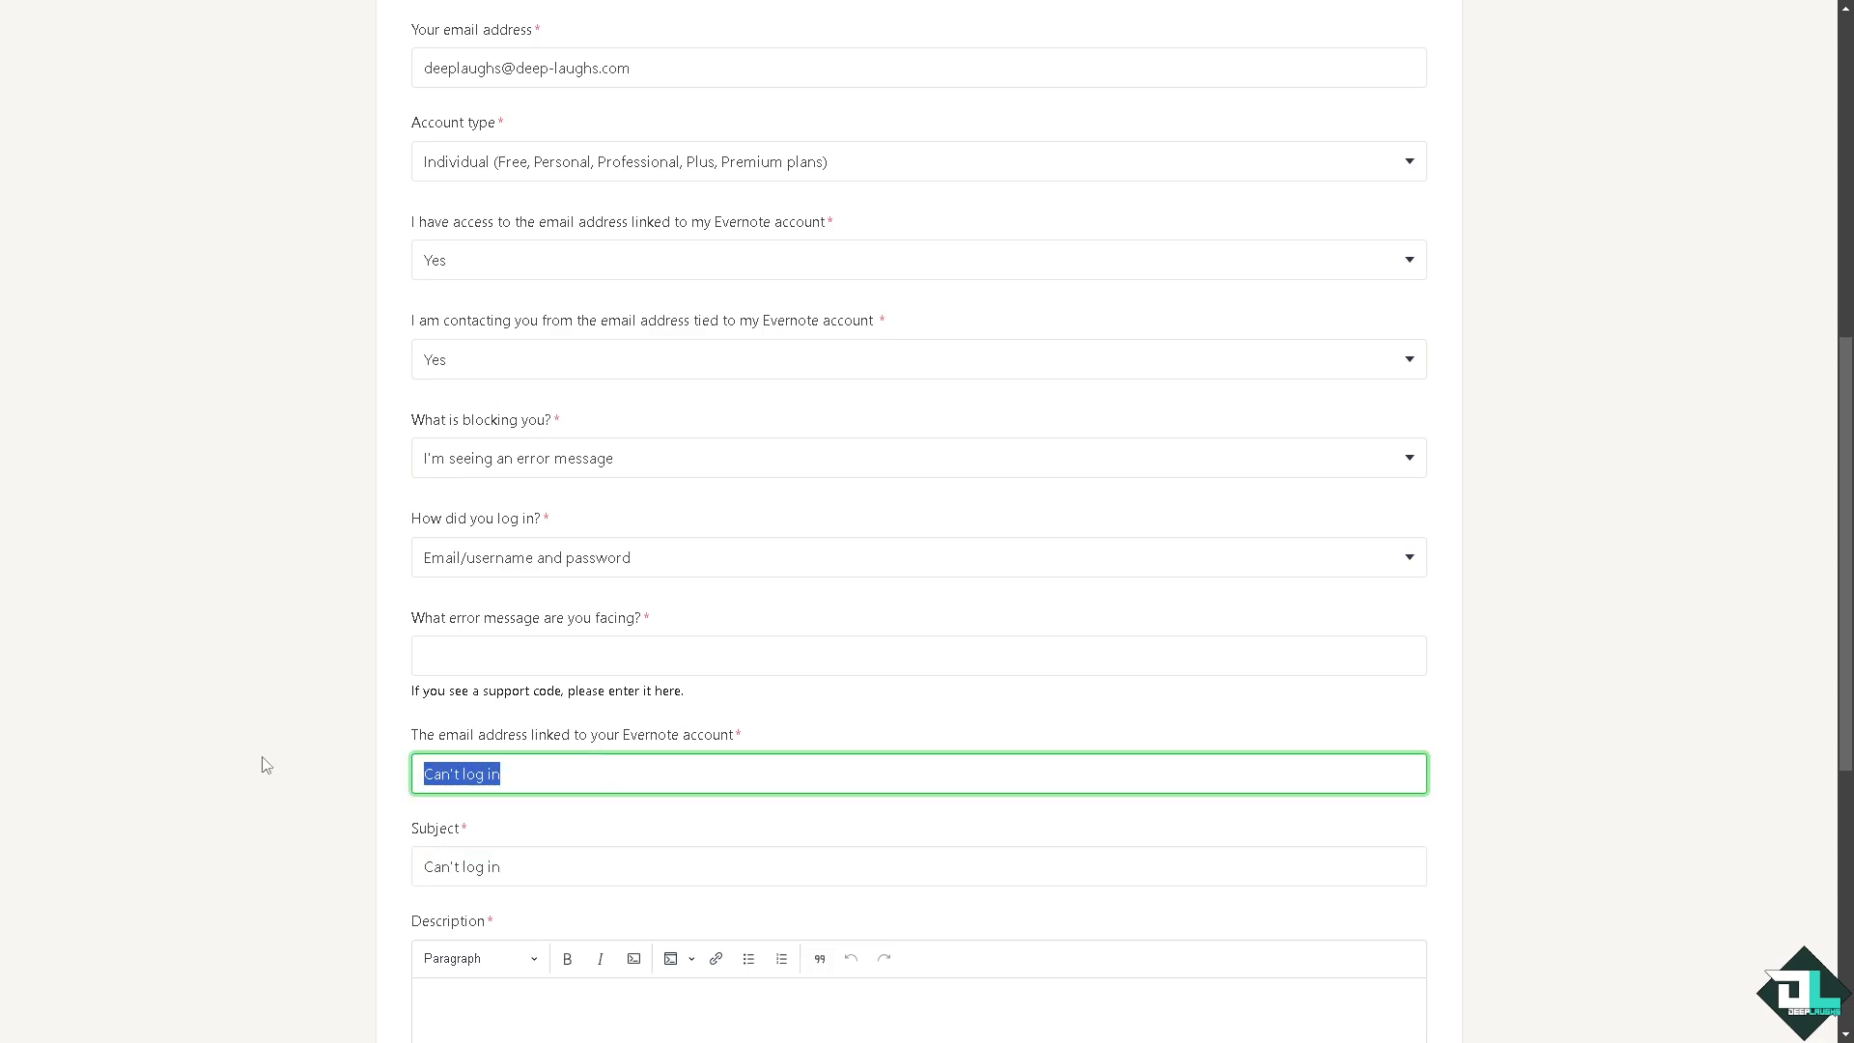
pyautogui.scroll(-1, 487, 695)
pyautogui.scroll(-3, 477, 611)
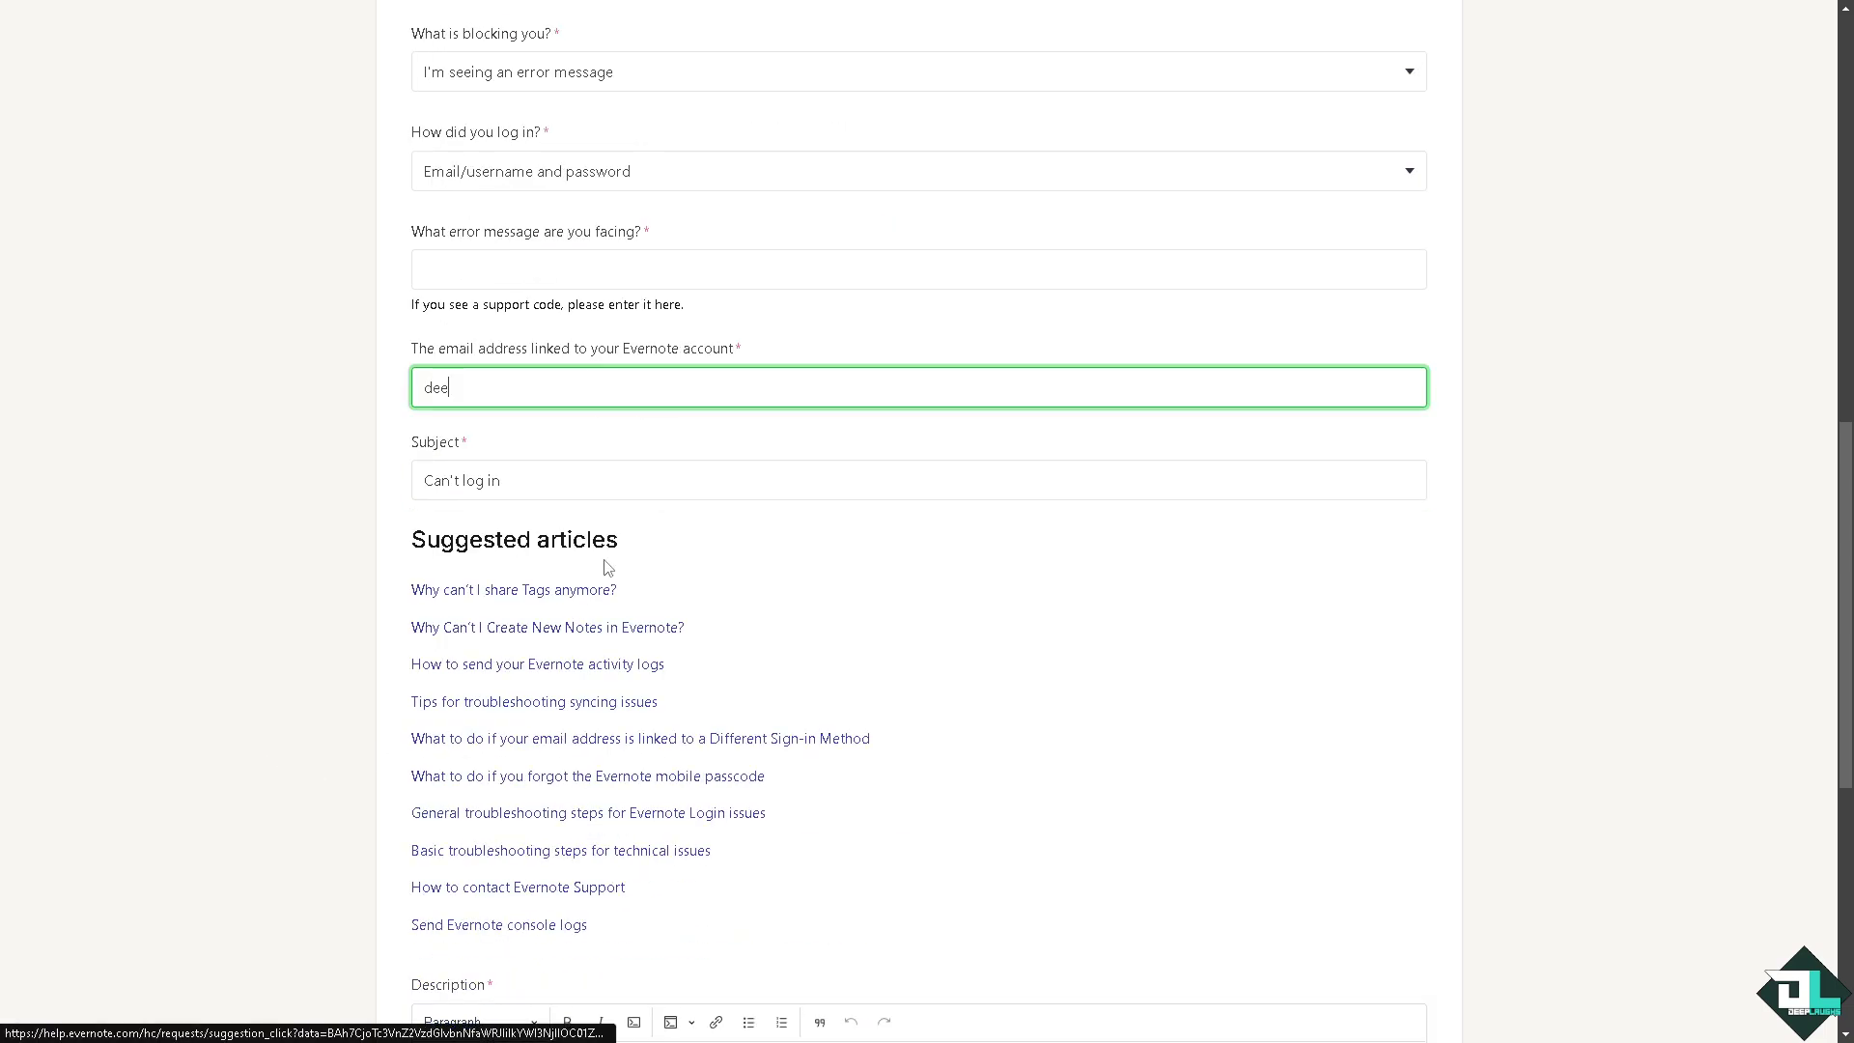
pyautogui.scroll(1, 541, 522)
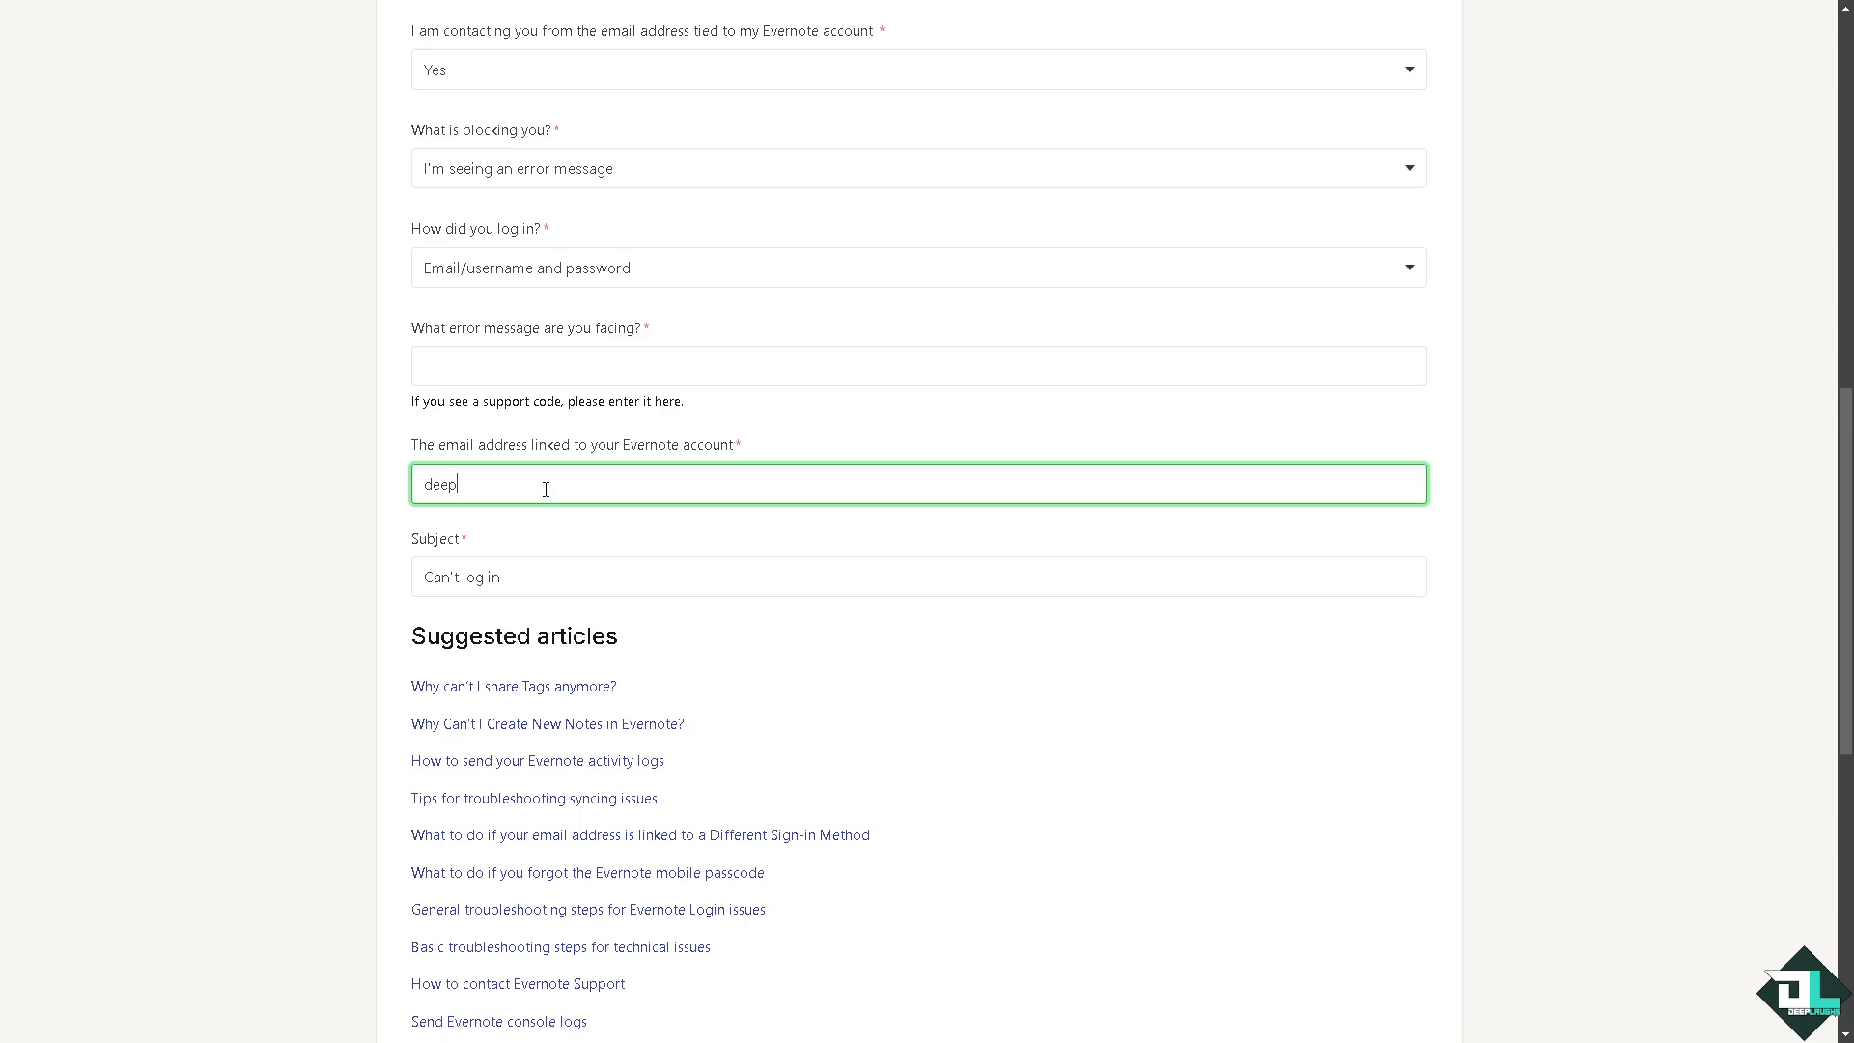
pyautogui.hotkey('ctrl', 'a')
pyautogui.click(545, 491)
# Step: Paste 'Can't log in' as the request description
pyautogui.scroll(-3, 534, 487)
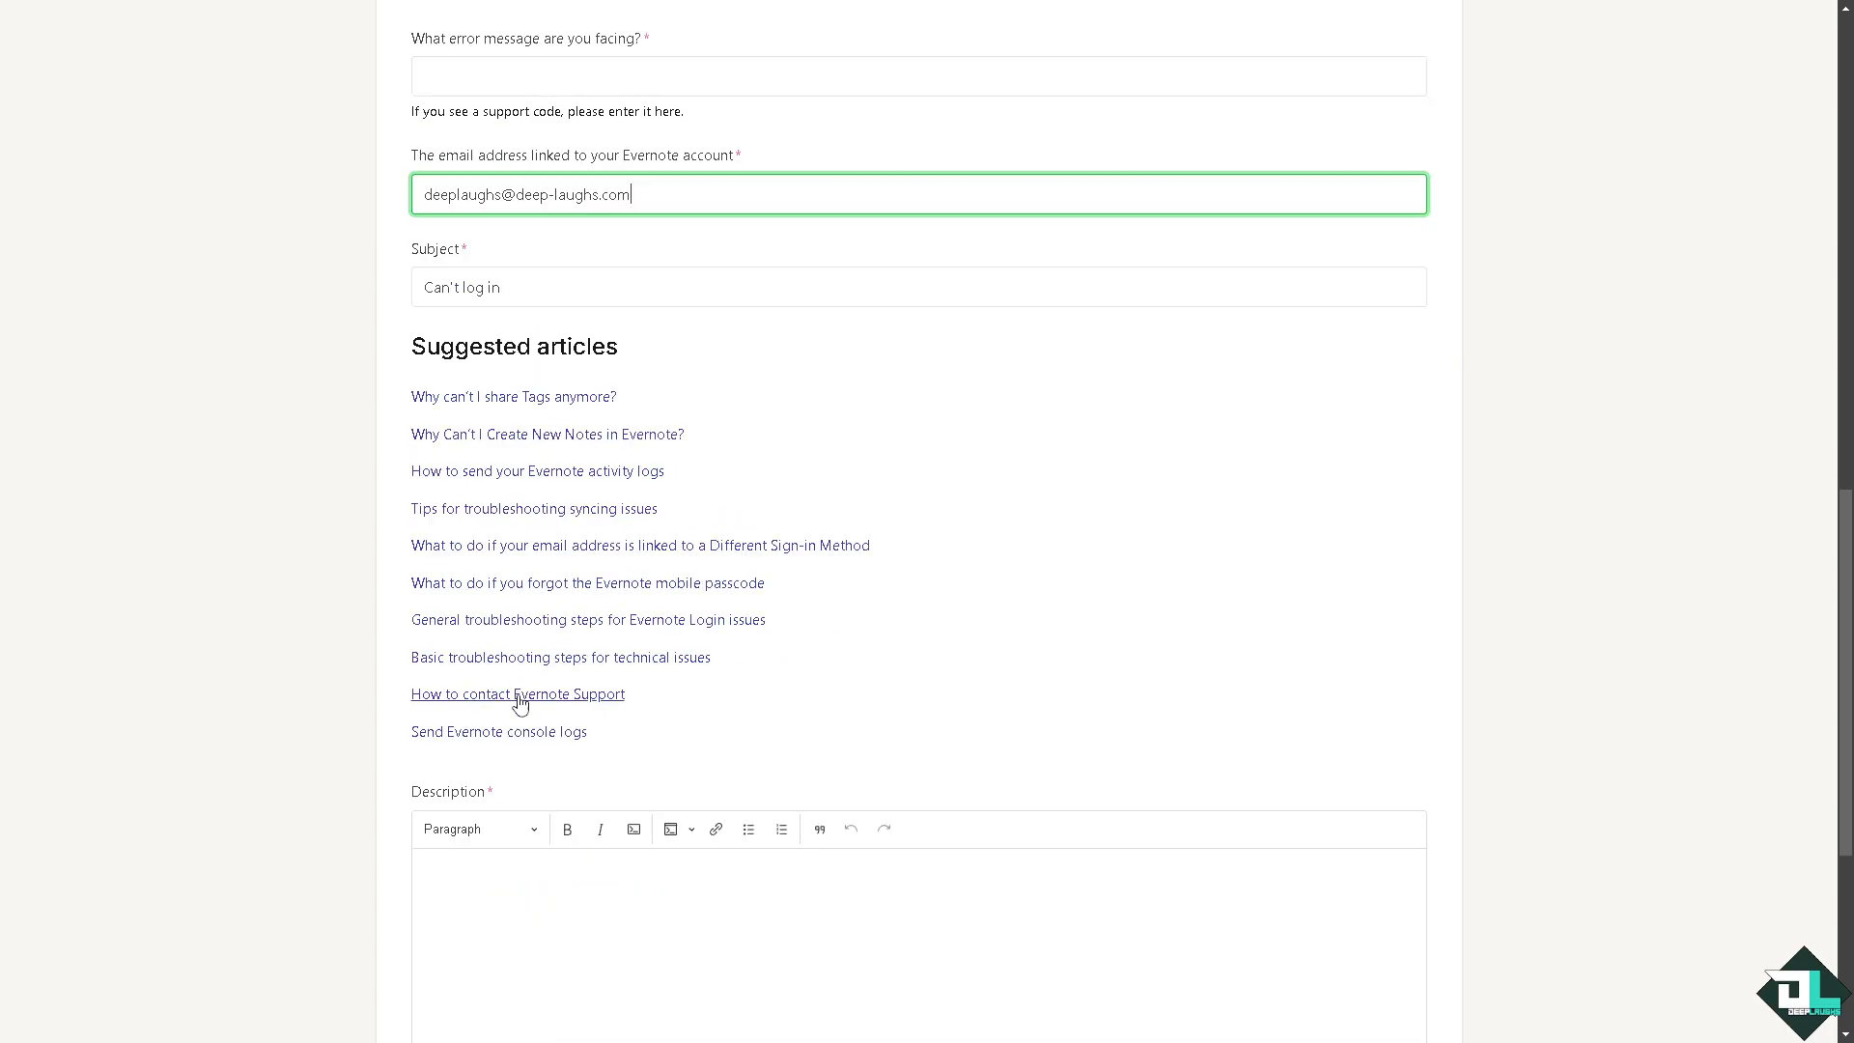
pyautogui.click(534, 898)
pyautogui.hotkey('ctrl', 'v')
pyautogui.scroll(-3, 534, 897)
pyautogui.scroll(-2, 365, 821)
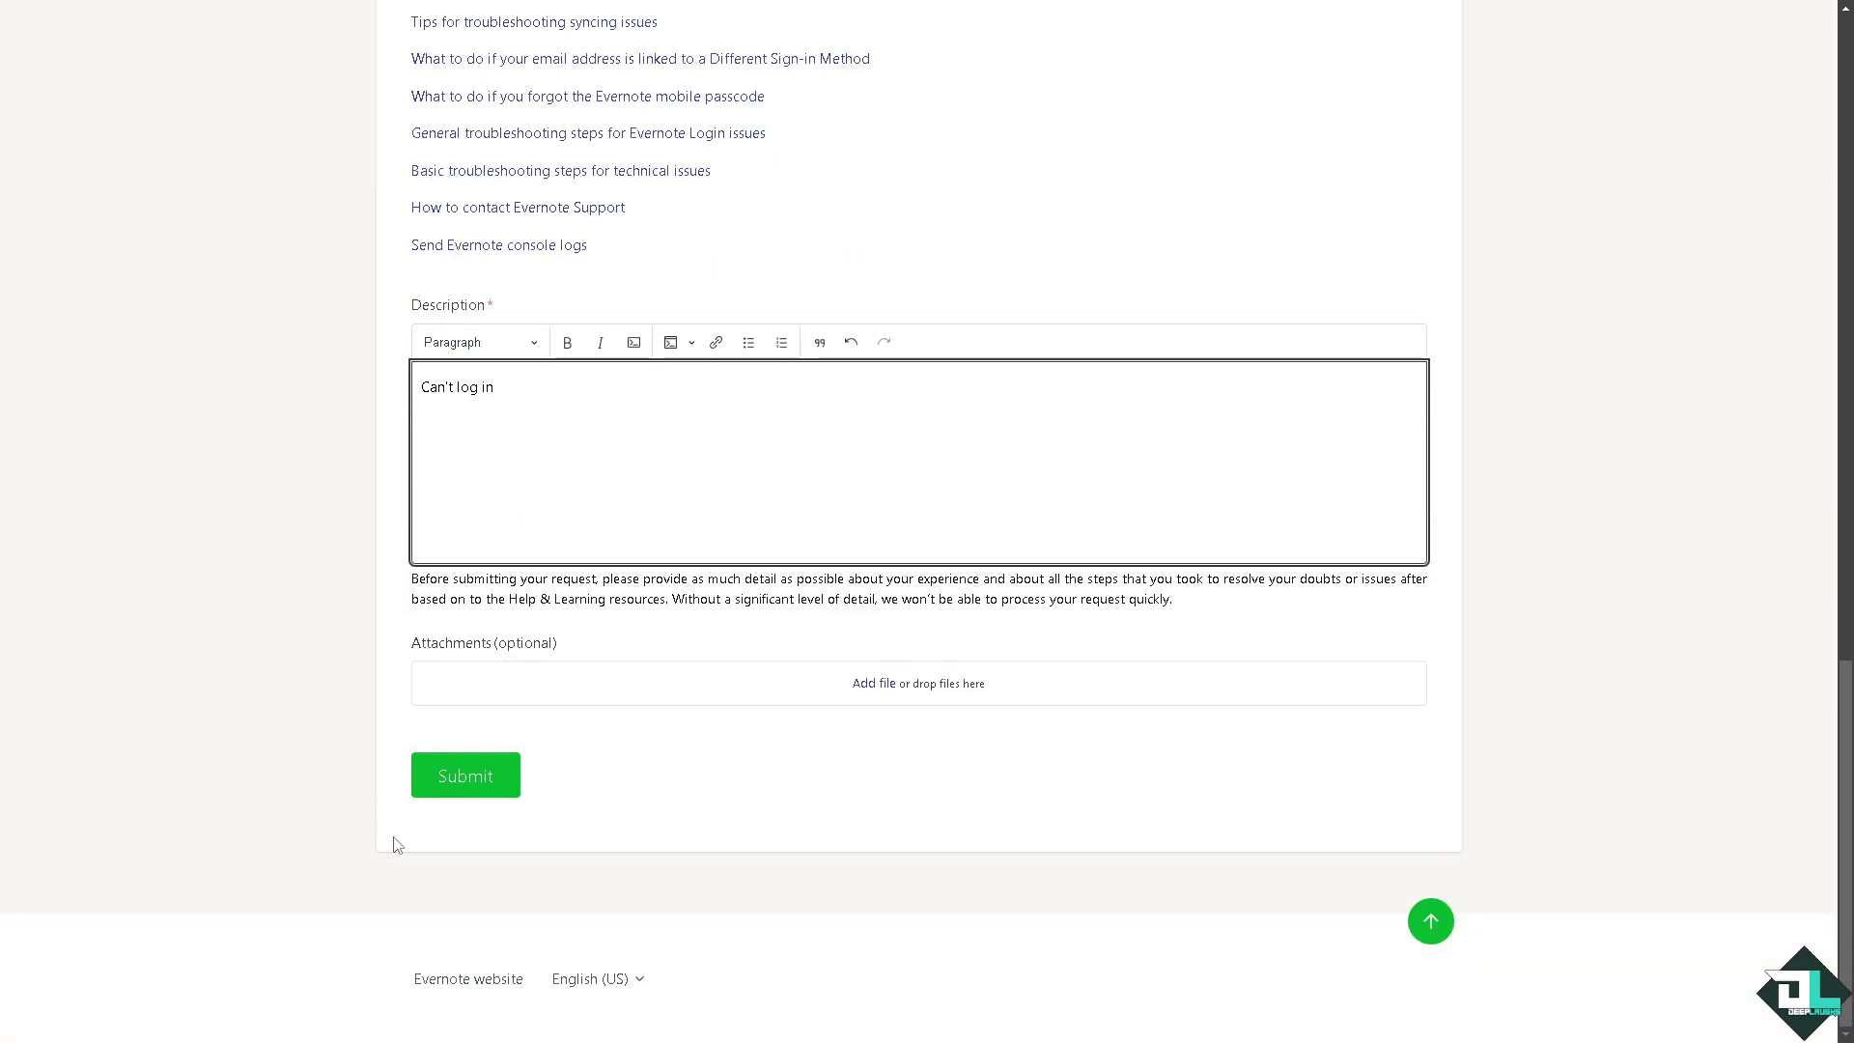